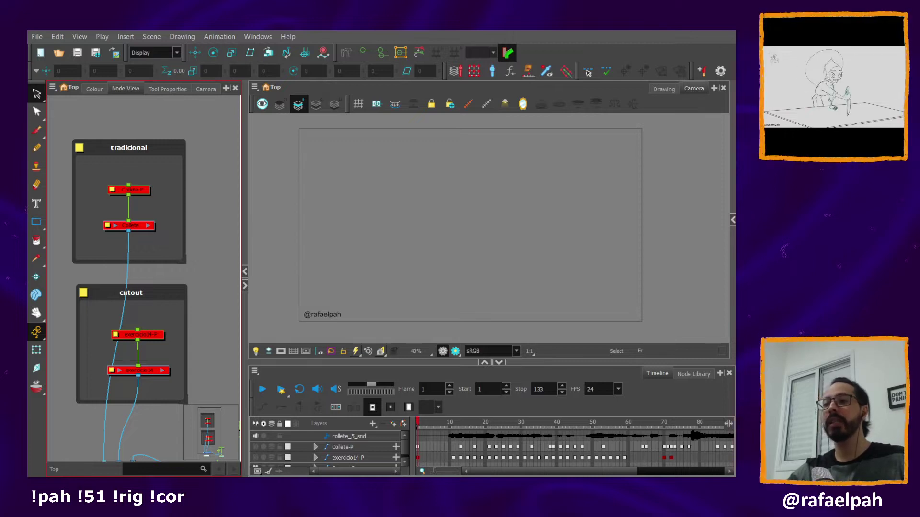
Select the tradicional backdrop so its Collete nodes can be enabled.
{"action": "left_click_drag", "start_coordinate": [163, 149], "coordinate": [165, 149]}
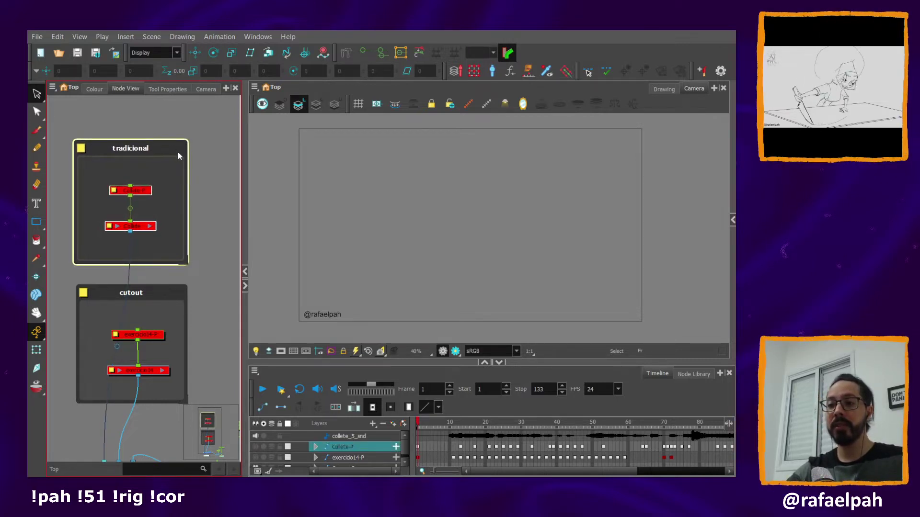
Enable the traditional character's nodes and zoom the Camera view to frame the drawing.
{"action": "key", "text": "d"}
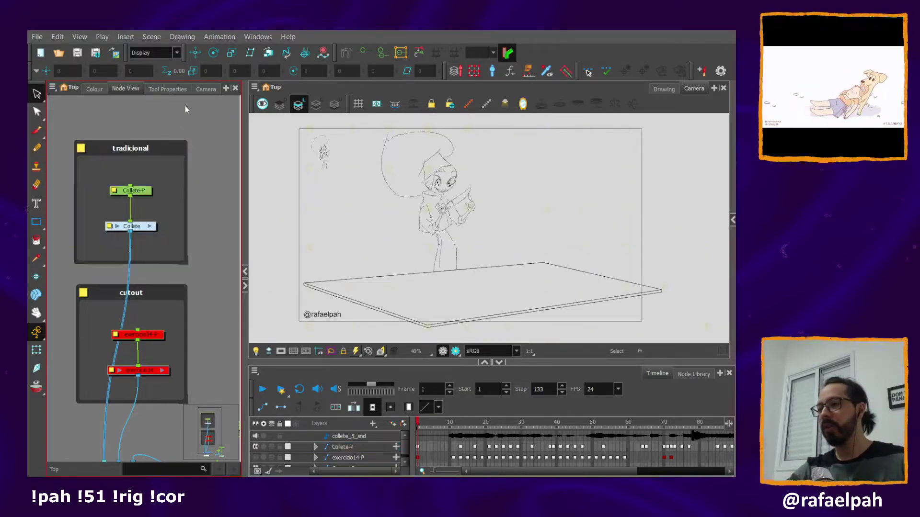
{"action": "left_click", "coordinate": [186, 110]}
{"action": "scroll", "coordinate": [186, 109], "scroll_direction": "up", "scroll_amount": 1}
{"action": "scroll", "coordinate": [496, 180], "scroll_direction": "up", "scroll_amount": 1}
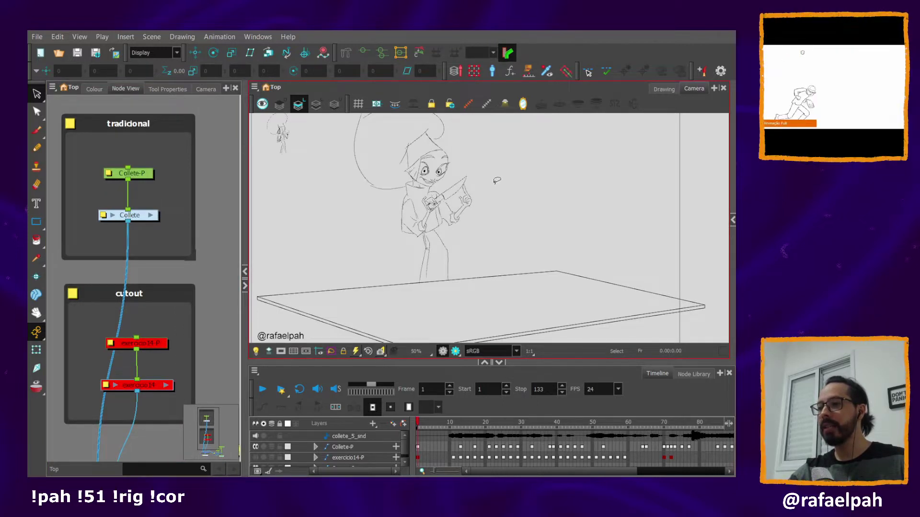
{"action": "scroll", "coordinate": [528, 203], "scroll_direction": "down", "scroll_amount": 1}
{"action": "scroll", "coordinate": [527, 203], "scroll_direction": "down", "scroll_amount": 1}
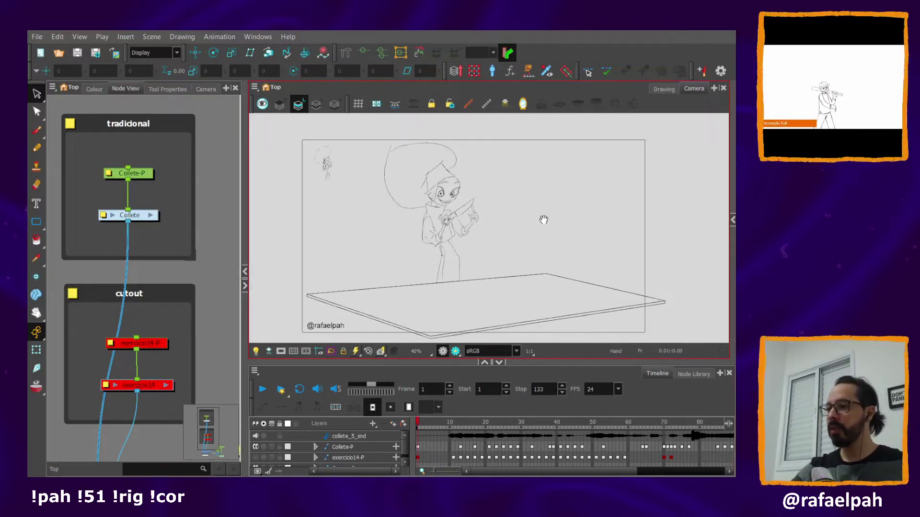
{"action": "scroll", "coordinate": [524, 205], "scroll_direction": "down", "scroll_amount": 1}
{"action": "scroll", "coordinate": [524, 205], "scroll_direction": "up", "scroll_amount": 1}
{"action": "scroll", "coordinate": [524, 205], "scroll_direction": "up", "scroll_amount": 1}
{"action": "scroll", "coordinate": [524, 203], "scroll_direction": "down", "scroll_amount": 1}
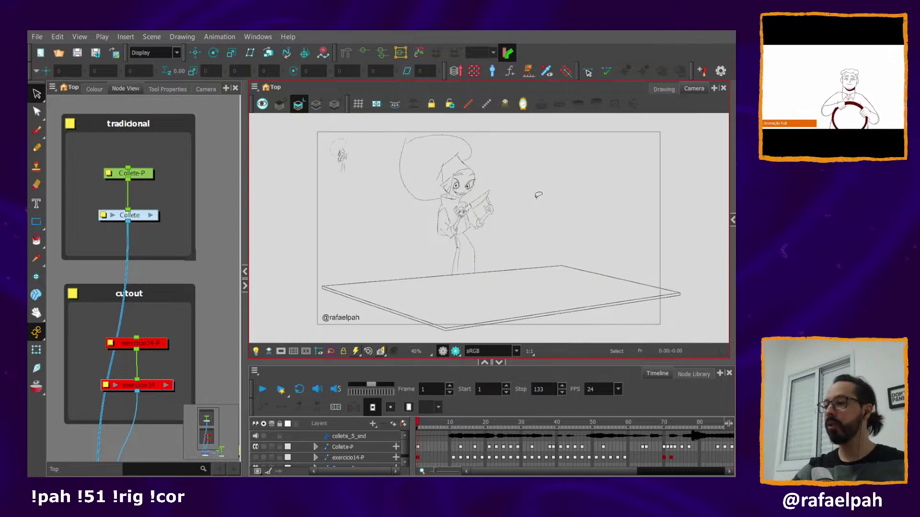
{"action": "scroll", "coordinate": [523, 201], "scroll_direction": "down", "scroll_amount": 1}
{"action": "left_click_drag", "start_coordinate": [523, 202], "coordinate": [514, 205]}
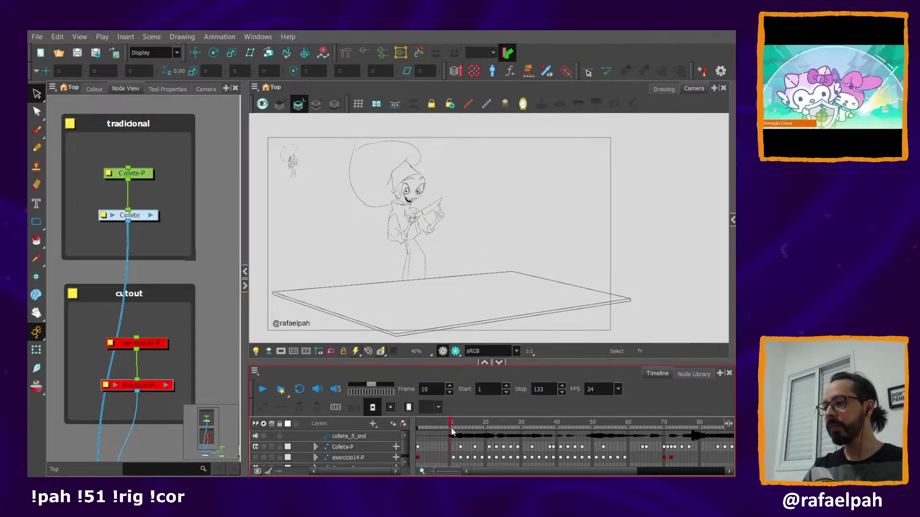
Turn on sound scrub and soundtrack playback, testing with a quick play and stop.
{"action": "left_click_drag", "start_coordinate": [430, 426], "coordinate": [417, 433]}
{"action": "left_click", "coordinate": [336, 389]}
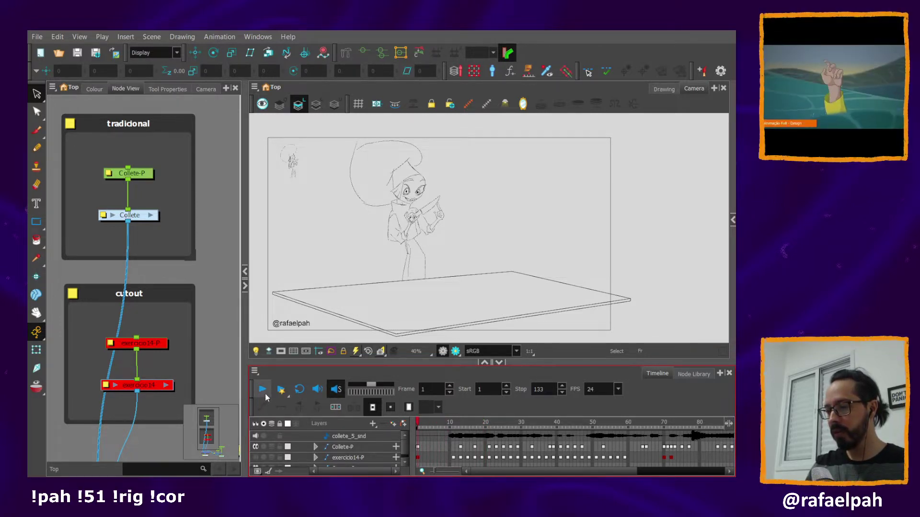
{"action": "left_click", "coordinate": [262, 390]}
{"action": "left_click", "coordinate": [263, 390]}
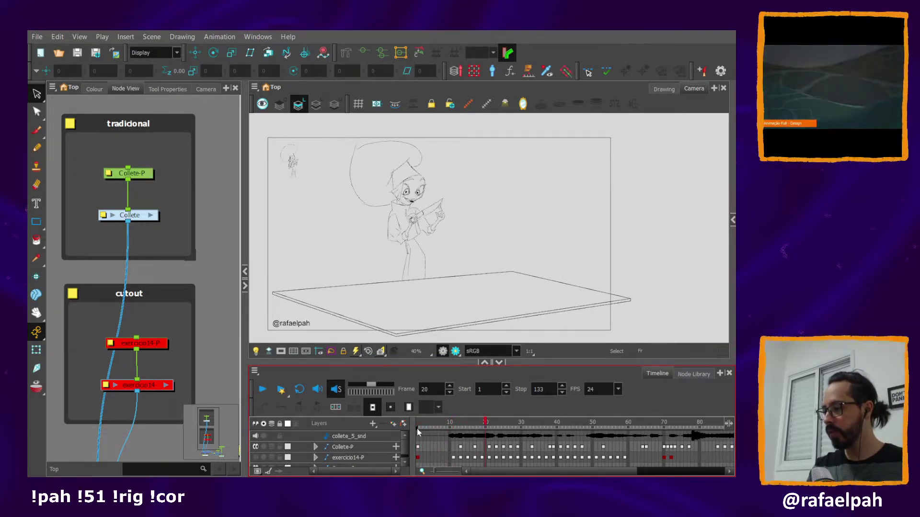
{"action": "left_click", "coordinate": [317, 389]}
Check the last frame, 133, then play the animation with sound from frame 1.
{"action": "left_click_drag", "start_coordinate": [643, 473], "coordinate": [728, 474]}
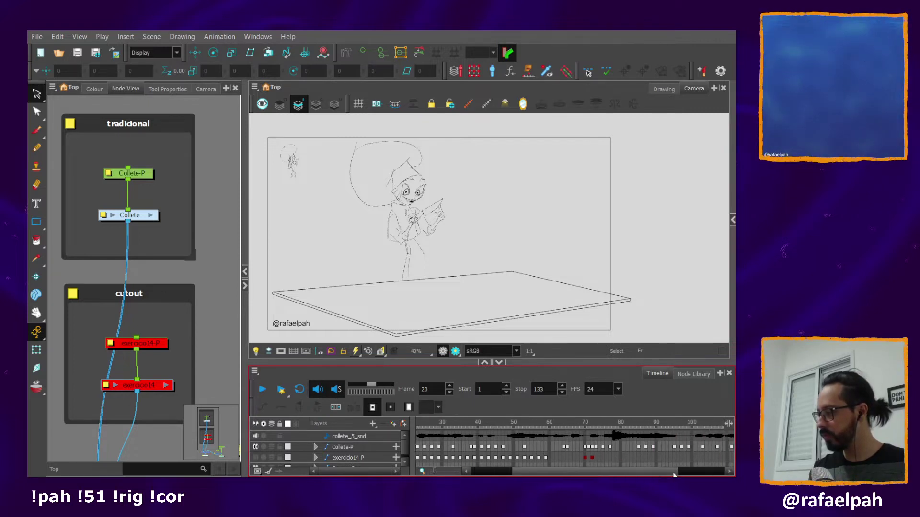
{"action": "left_click", "coordinate": [724, 424]}
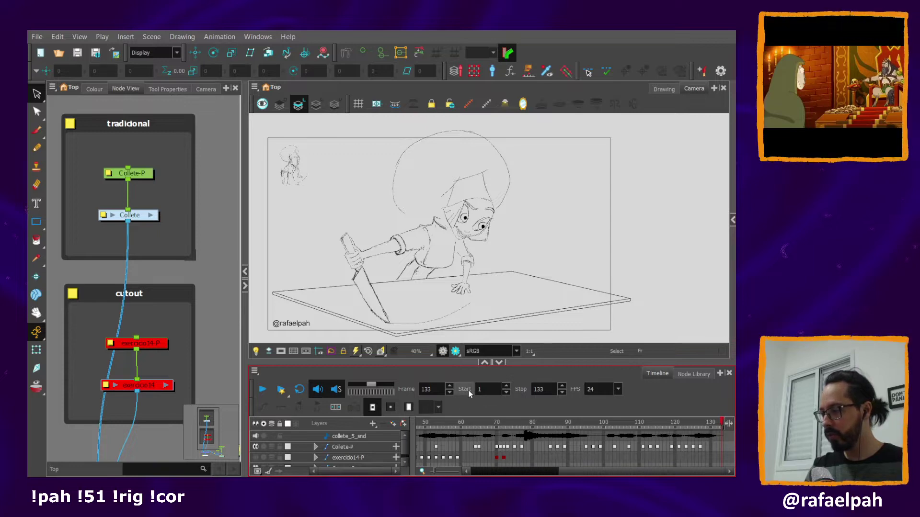
{"action": "left_click", "coordinate": [490, 471]}
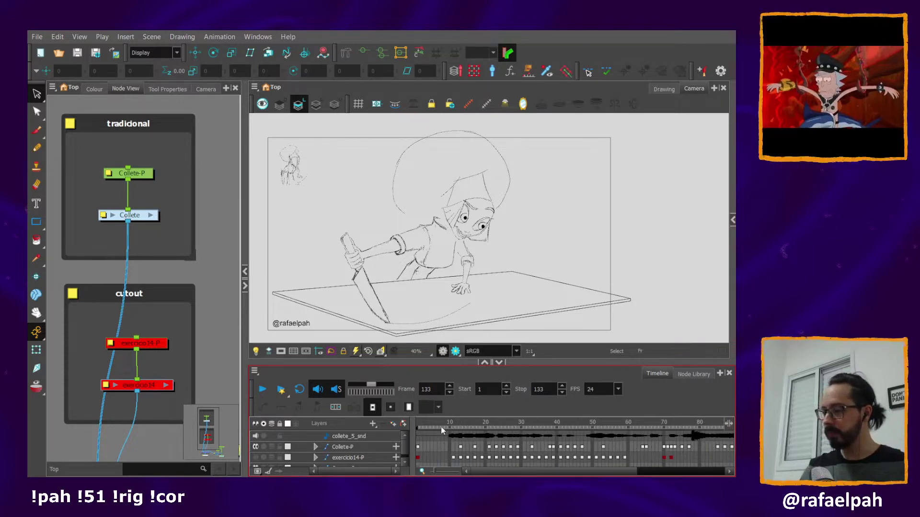
{"action": "left_click", "coordinate": [418, 425]}
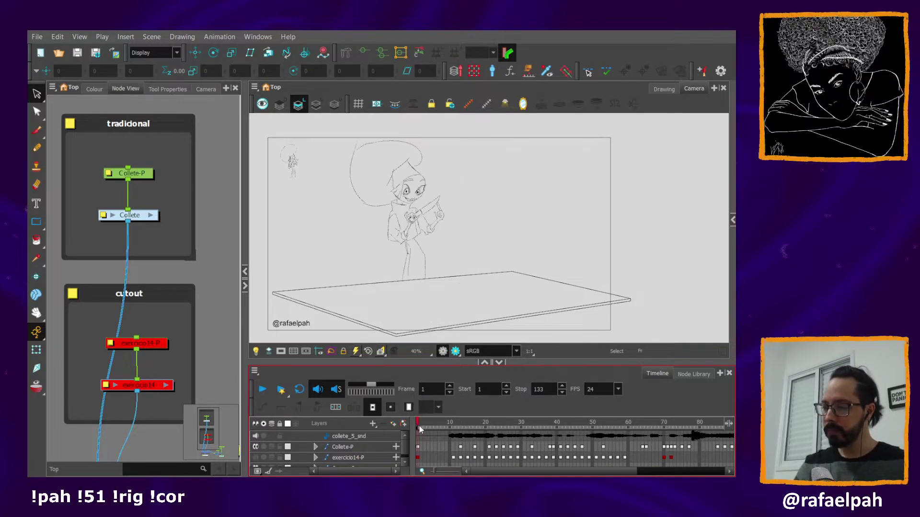
{"action": "left_click", "coordinate": [263, 390]}
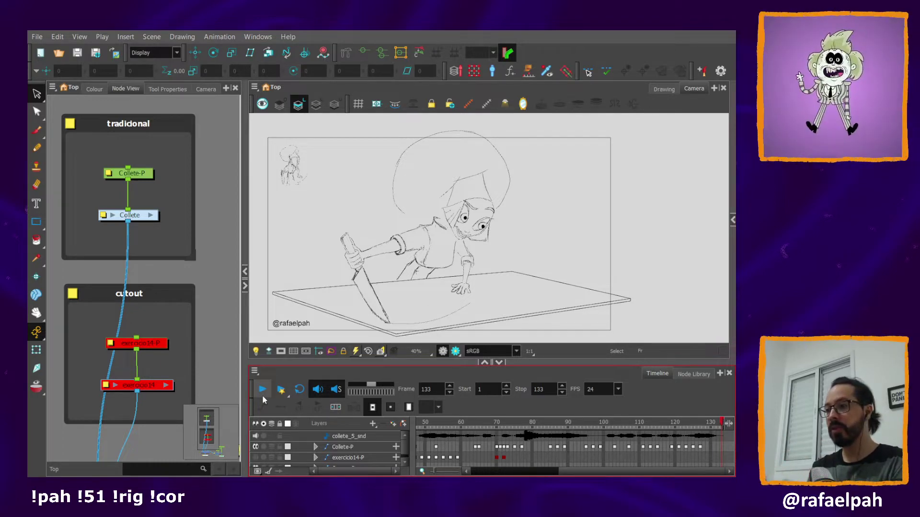
Scrub through the animation to frame 70 and select the Collete drawing.
{"action": "mouse_move", "coordinate": [425, 420]}
{"action": "left_mouse_down"}
{"action": "mouse_move", "coordinate": [410, 424]}
{"action": "mouse_move", "coordinate": [415, 412]}
{"action": "mouse_move", "coordinate": [400, 427]}
{"action": "left_mouse_up"}
{"action": "left_click", "coordinate": [446, 422]}
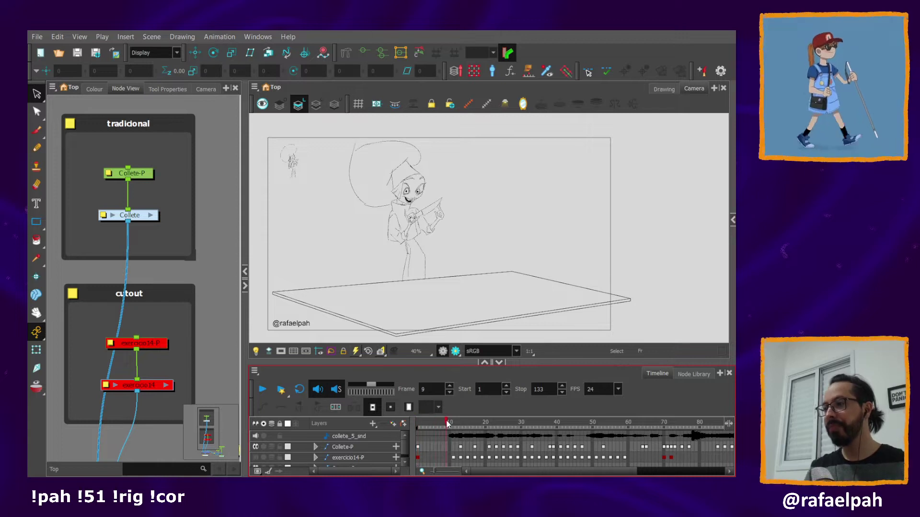
{"action": "mouse_move", "coordinate": [467, 430]}
{"action": "left_mouse_down"}
{"action": "mouse_move", "coordinate": [603, 441]}
{"action": "mouse_move", "coordinate": [664, 434]}
{"action": "left_mouse_up"}
{"action": "left_click", "coordinate": [421, 213]}
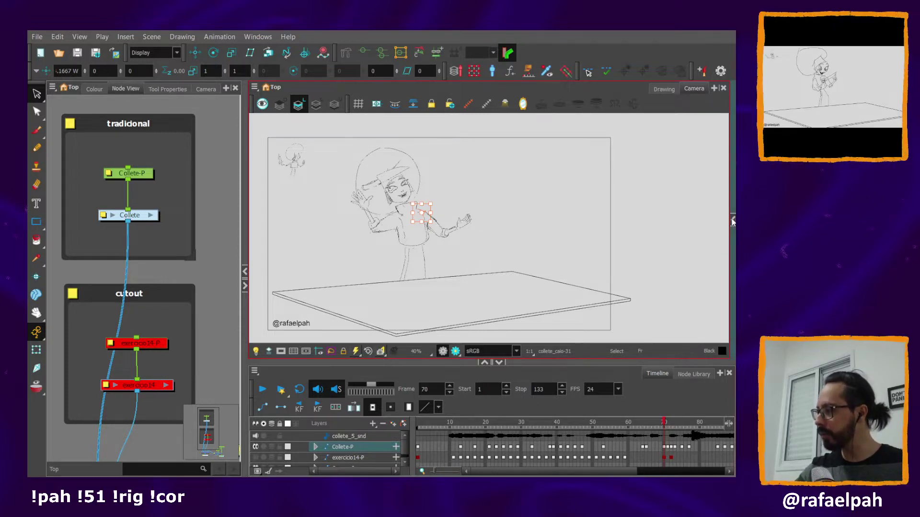
Browse the Collete drawing's substitutions in a widened panel with enlarged thumbnails, then close it.
{"action": "left_click", "coordinate": [714, 90]}
{"action": "left_click_drag", "start_coordinate": [643, 152], "coordinate": [586, 154]}
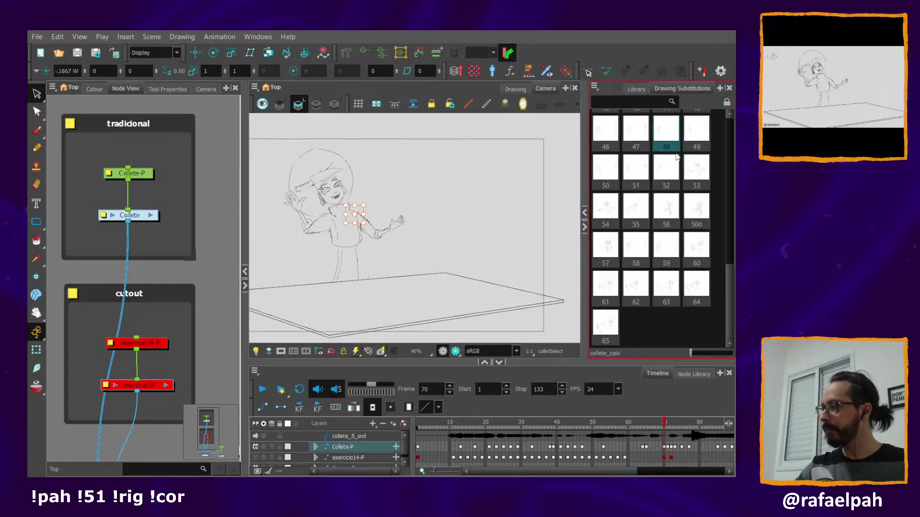
{"action": "left_click_drag", "start_coordinate": [728, 297], "coordinate": [719, 110]}
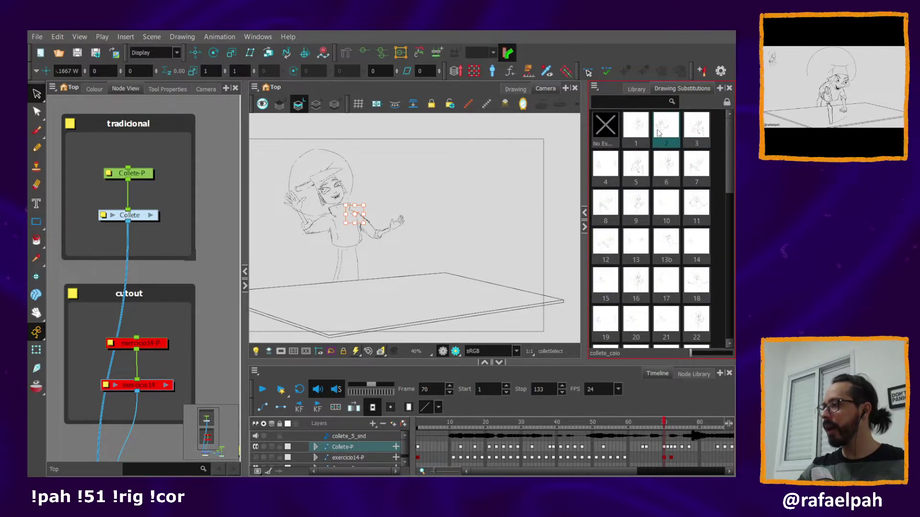
{"action": "left_click_drag", "start_coordinate": [585, 220], "coordinate": [488, 221]}
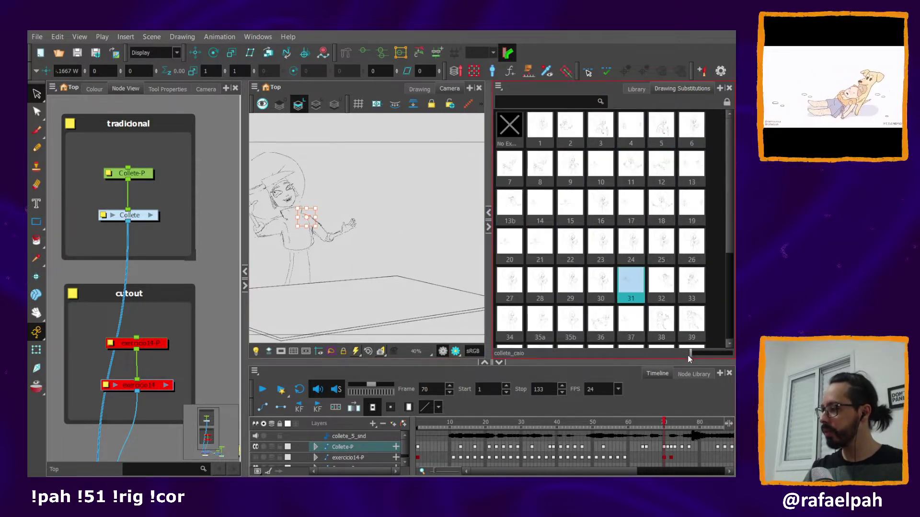
{"action": "left_click_drag", "start_coordinate": [689, 355], "coordinate": [705, 353]}
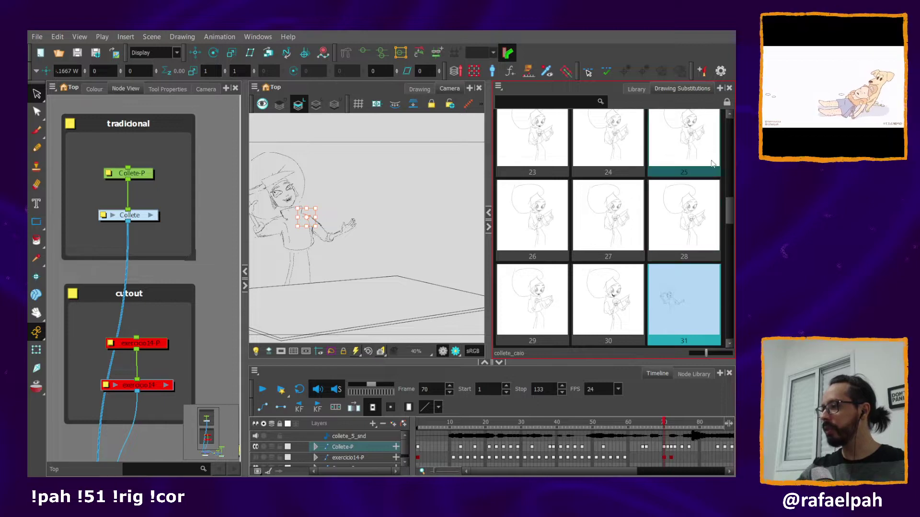
{"action": "mouse_move", "coordinate": [729, 211]}
{"action": "left_mouse_down"}
{"action": "mouse_move", "coordinate": [729, 115]}
{"action": "mouse_move", "coordinate": [728, 366]}
{"action": "left_mouse_up"}
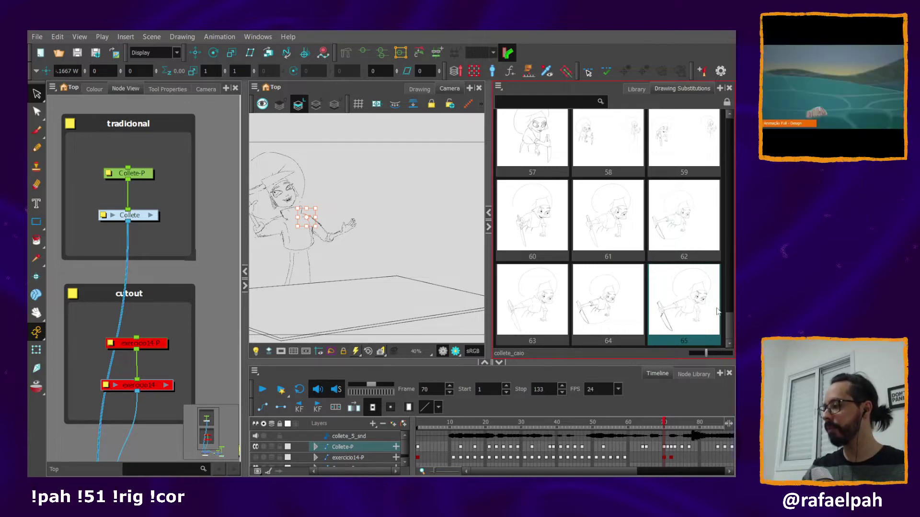
{"action": "left_click", "coordinate": [488, 228]}
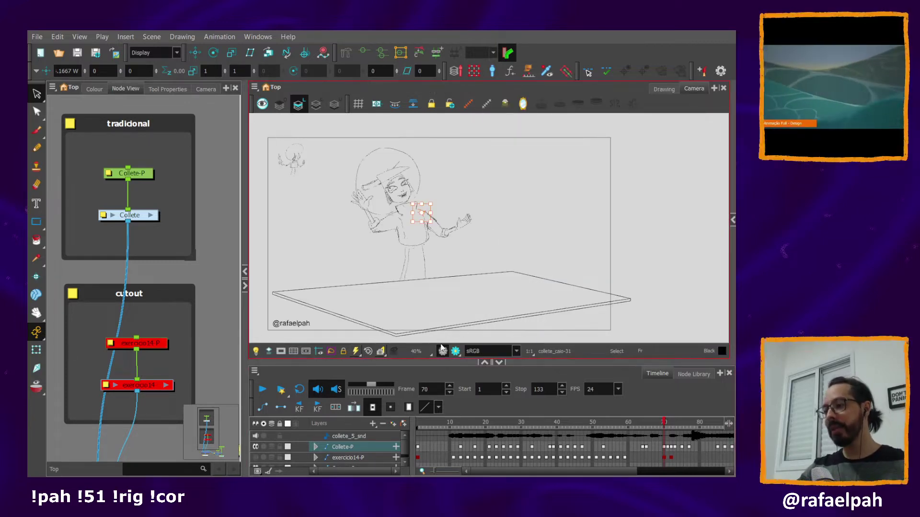
Replay the traditional animation and reselect the tradicional backdrop.
{"action": "left_click", "coordinate": [262, 389]}
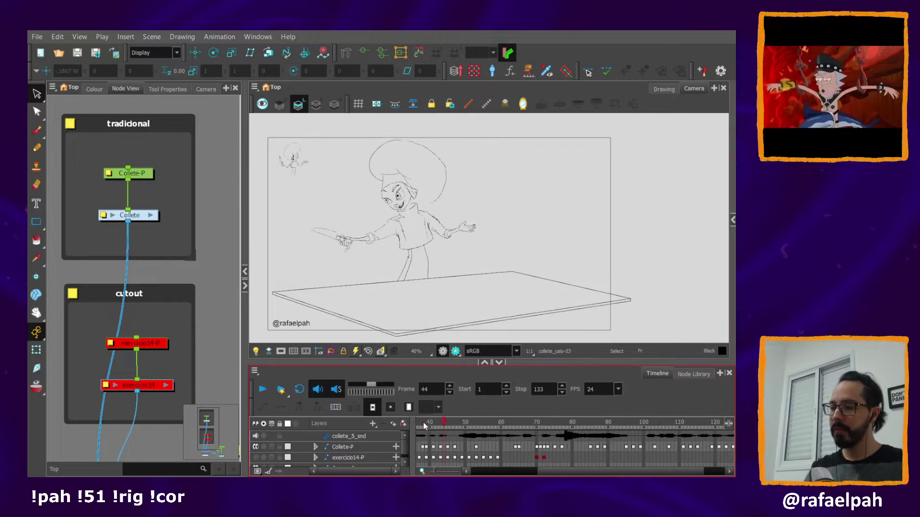
{"action": "left_click", "coordinate": [151, 125]}
{"action": "left_click_drag", "start_coordinate": [151, 125], "coordinate": [152, 125]}
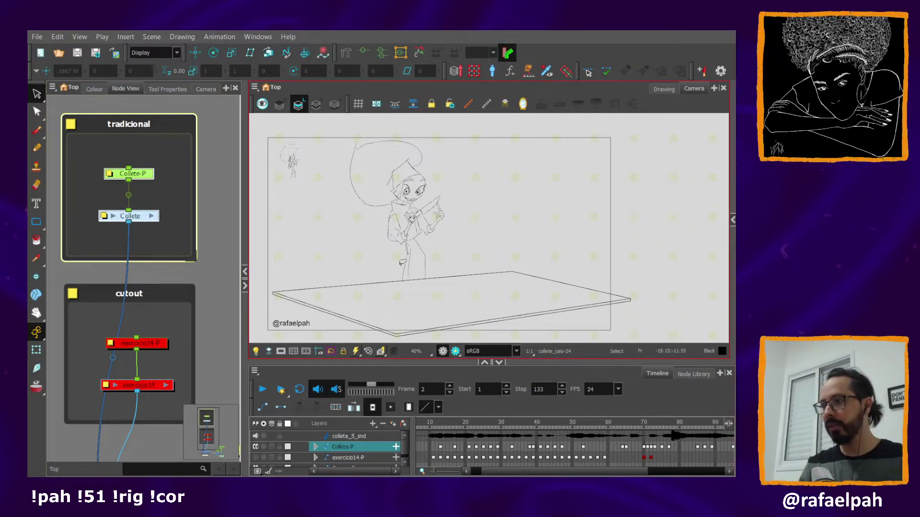
Disable the traditional character's nodes, enable the cutout rig, and zoom the Camera view.
{"action": "key", "text": "d"}
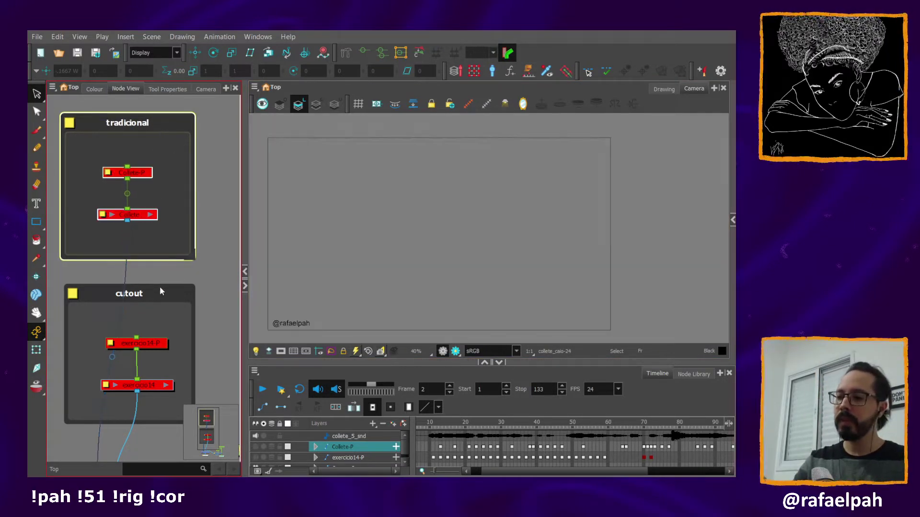
{"action": "left_click", "coordinate": [160, 286]}
{"action": "key", "text": "d"}
{"action": "left_click", "coordinate": [175, 329]}
{"action": "scroll", "coordinate": [523, 271], "scroll_direction": "up", "scroll_amount": 1}
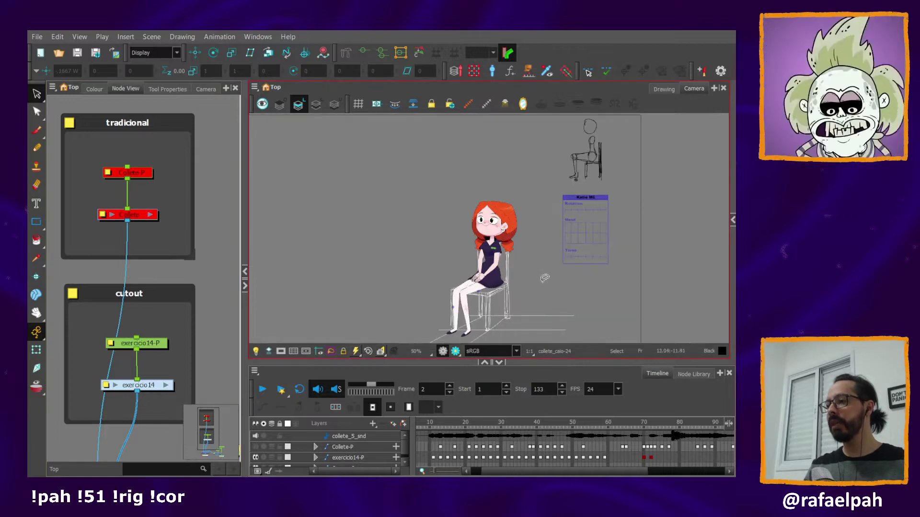
{"action": "scroll", "coordinate": [522, 272], "scroll_direction": "up", "scroll_amount": 1}
Return to frame 1 and scrub forward to frame 65 where she stands.
{"action": "left_click", "coordinate": [392, 419]}
{"action": "key", "text": "shift+comma"}
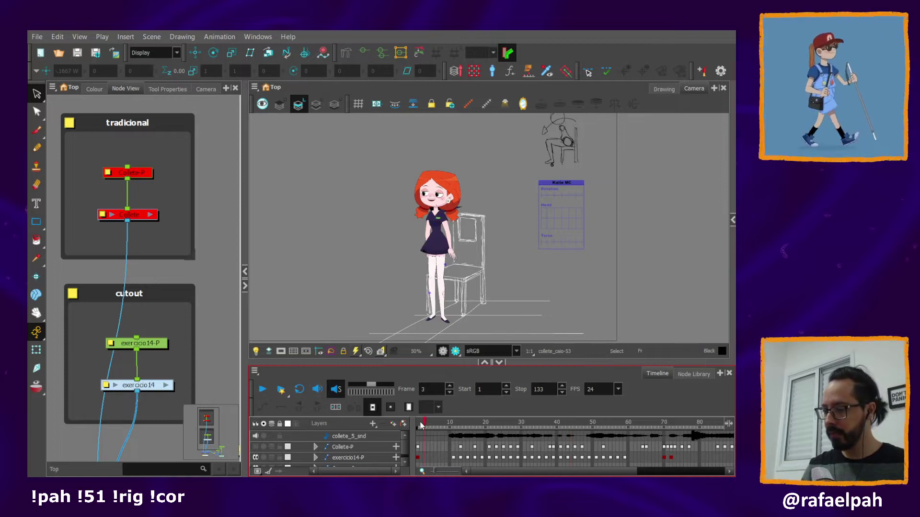
{"action": "left_click_drag", "start_coordinate": [421, 425], "coordinate": [383, 437]}
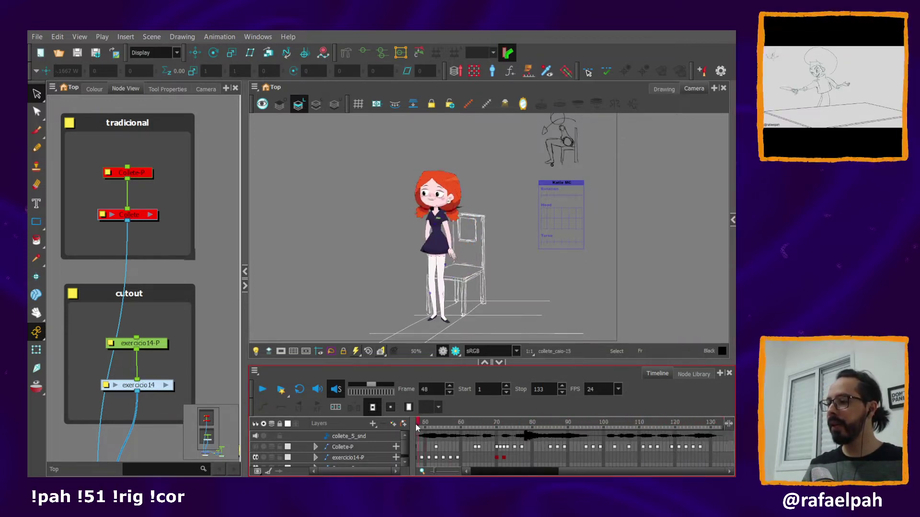
{"action": "left_click", "coordinate": [412, 423]}
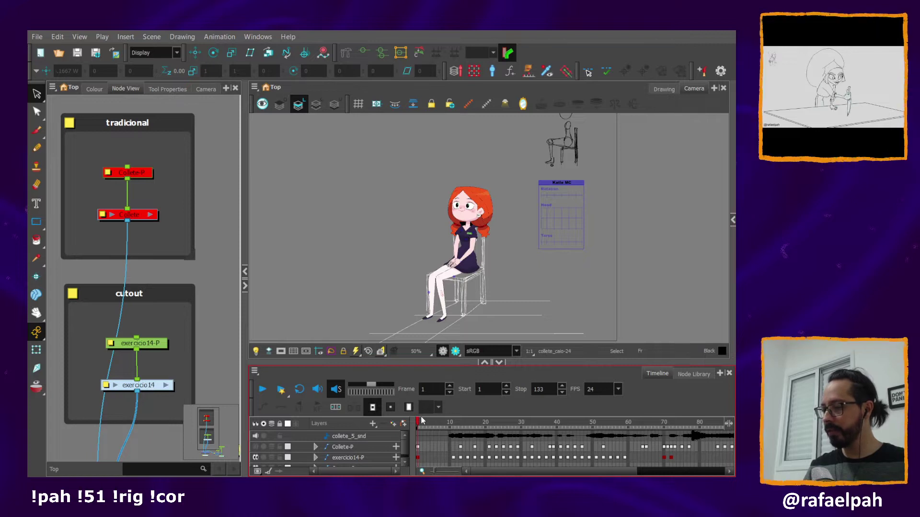
{"action": "left_click_drag", "start_coordinate": [441, 423], "coordinate": [416, 424]}
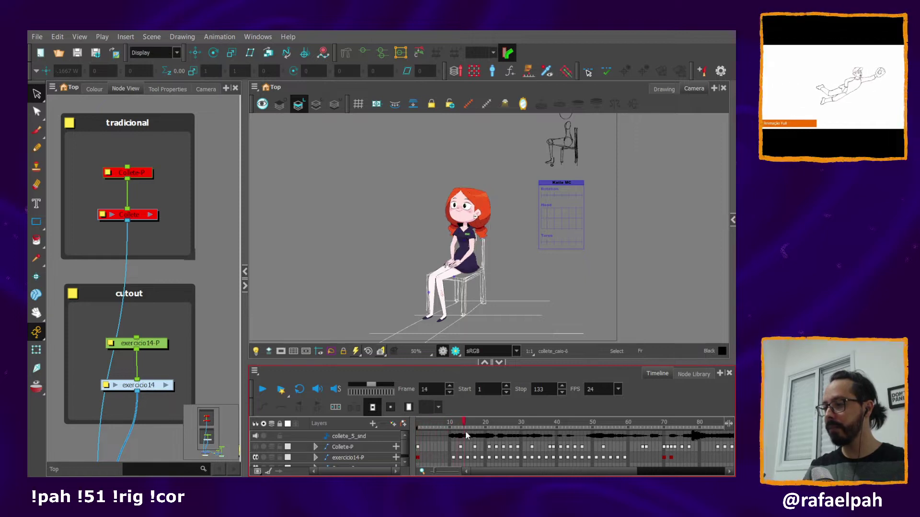
{"action": "mouse_move", "coordinate": [467, 435]}
{"action": "left_mouse_down"}
{"action": "mouse_move", "coordinate": [578, 428]}
{"action": "mouse_move", "coordinate": [636, 437]}
{"action": "left_mouse_up"}
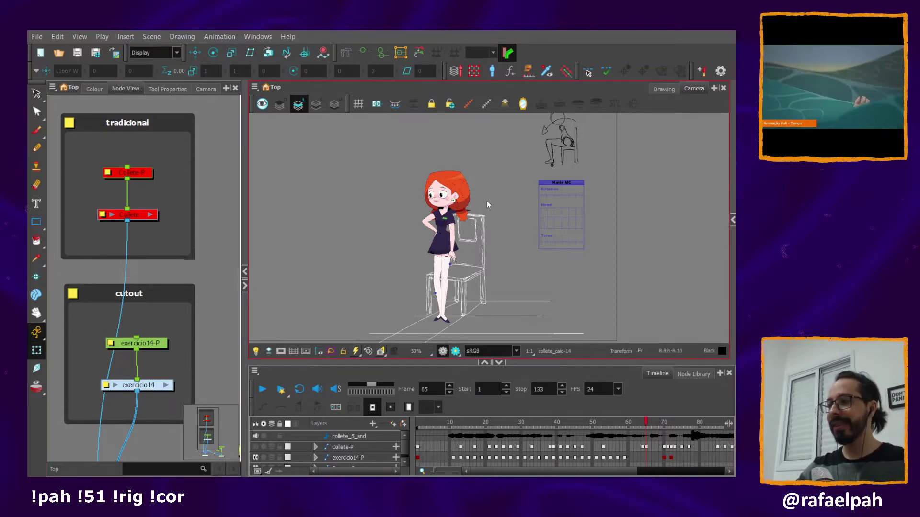
Select the girl's hand drawing and show its Drawing Substitutions.
{"action": "scroll", "coordinate": [475, 230], "scroll_direction": "up", "scroll_amount": 2}
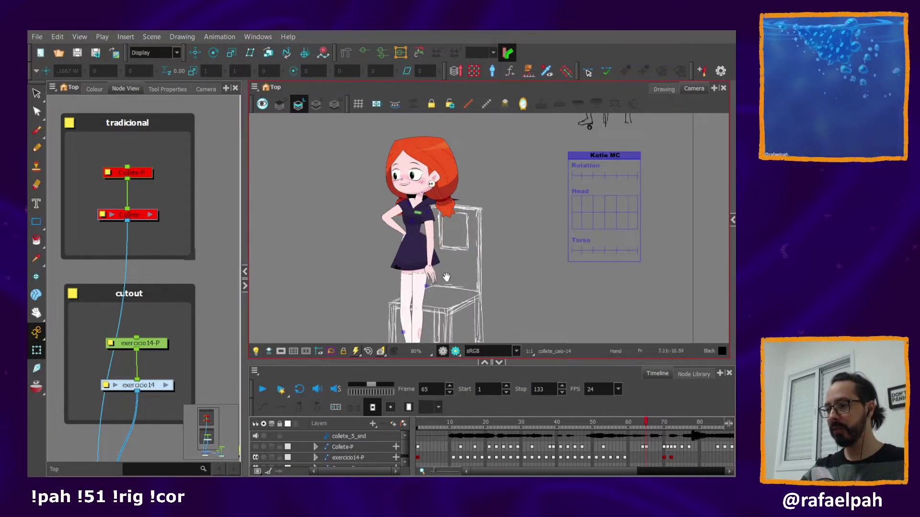
{"action": "left_click_drag", "start_coordinate": [438, 282], "coordinate": [486, 273]}
{"action": "left_click", "coordinate": [472, 265]}
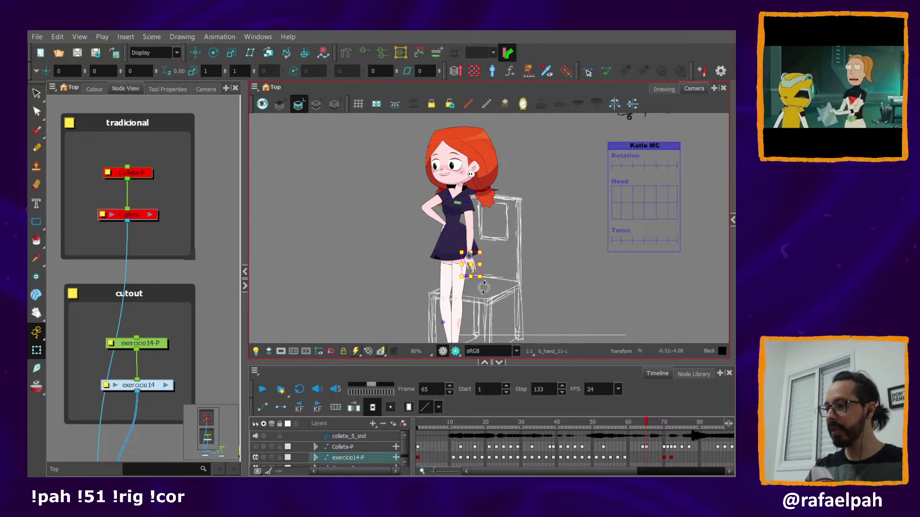
{"action": "left_click", "coordinate": [732, 221]}
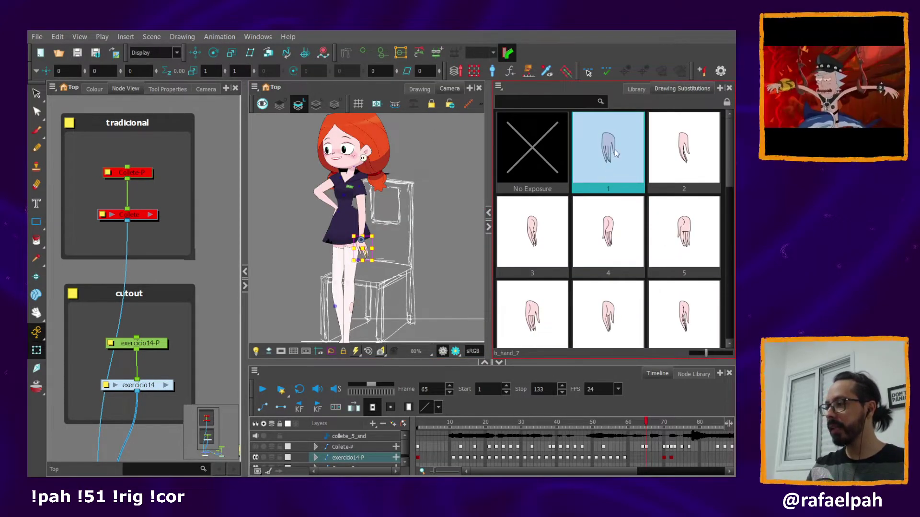
Zoom in on the hand and preview its substitutions across frames 1 to 17.
{"action": "left_click", "coordinate": [456, 426]}
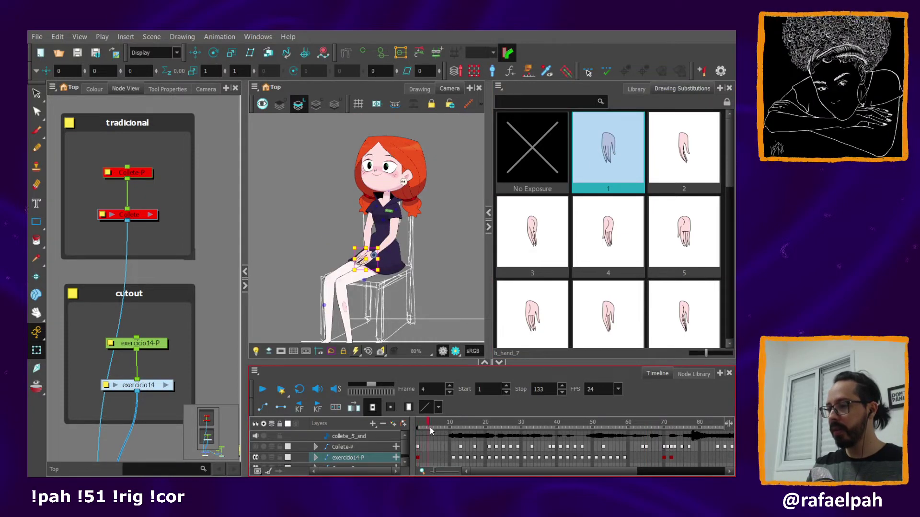
{"action": "left_click", "coordinate": [424, 425]}
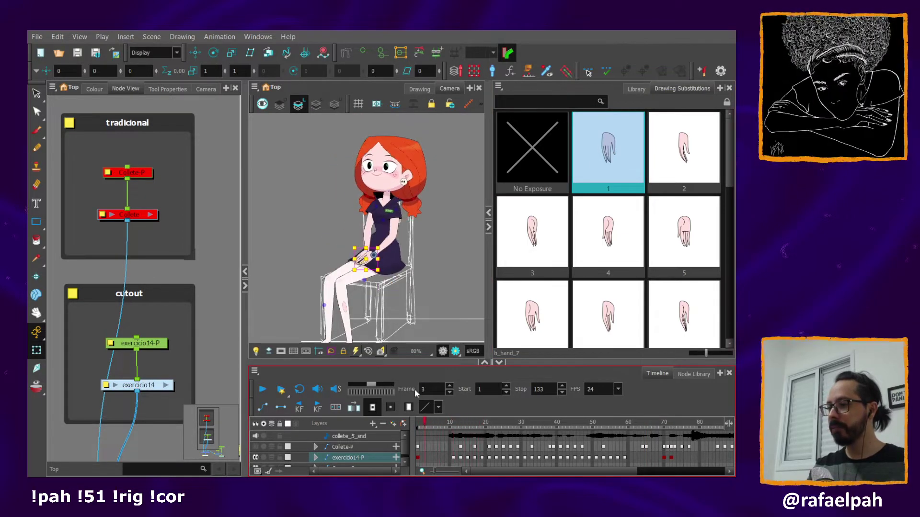
{"action": "key", "text": "2"}
{"action": "key", "text": "2"}
{"action": "key", "text": "2"}
{"action": "scroll", "coordinate": [386, 311], "scroll_direction": "down", "scroll_amount": 3}
{"action": "key", "text": "2"}
{"action": "key", "text": "2"}
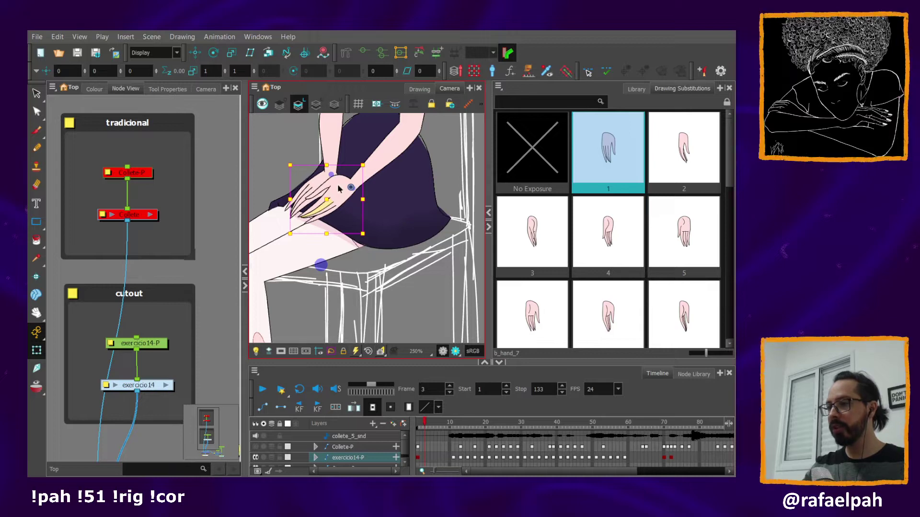
{"action": "left_click", "coordinate": [426, 424]}
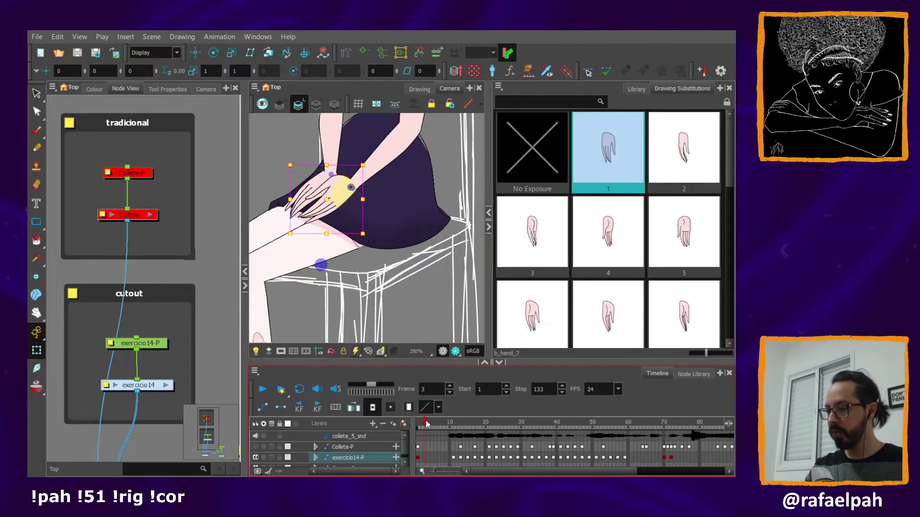
{"action": "mouse_move", "coordinate": [416, 427]}
{"action": "left_mouse_down"}
{"action": "mouse_move", "coordinate": [473, 426]}
{"action": "mouse_move", "coordinate": [548, 441]}
{"action": "mouse_move", "coordinate": [553, 432]}
{"action": "mouse_move", "coordinate": [606, 436]}
{"action": "left_mouse_up"}
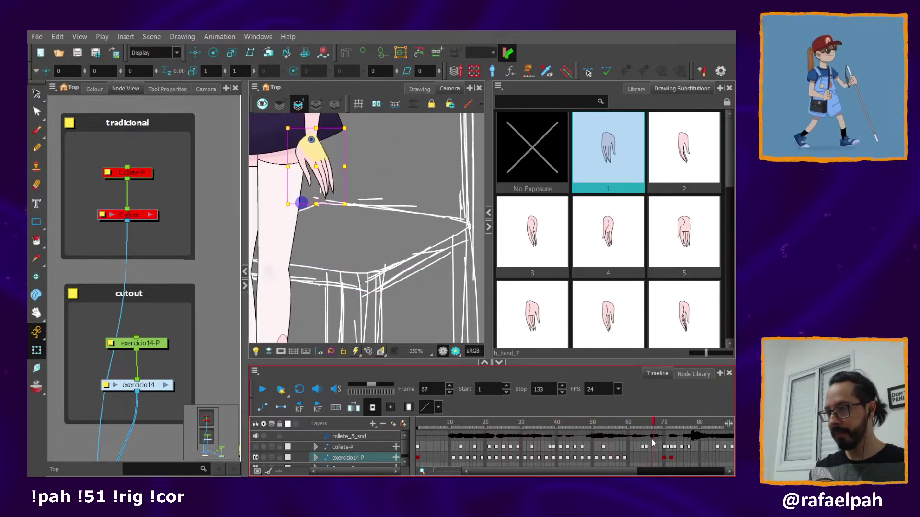
{"action": "left_click_drag", "start_coordinate": [606, 436], "coordinate": [416, 426]}
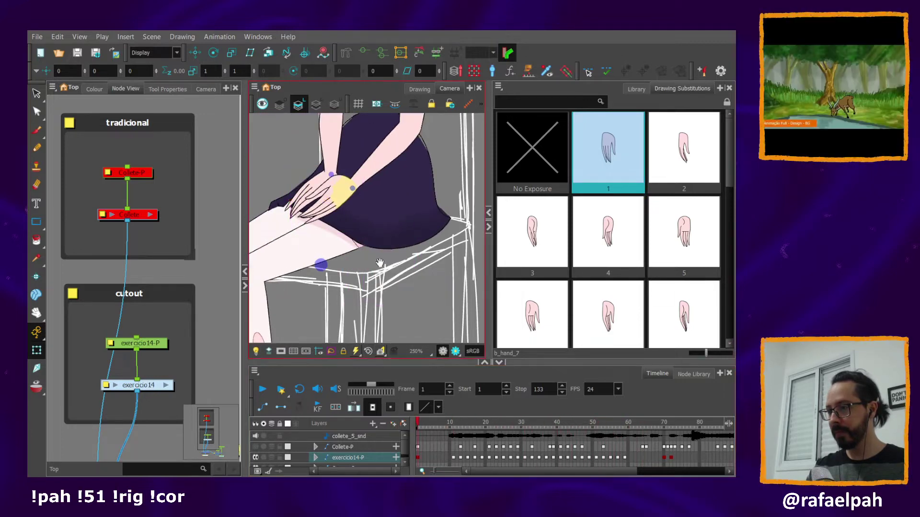
Select the mouth drawing, try the open PR_62 substitution, then revert to the smile.
{"action": "left_click", "coordinate": [432, 239]}
{"action": "left_click_drag", "start_coordinate": [432, 240], "coordinate": [376, 307]}
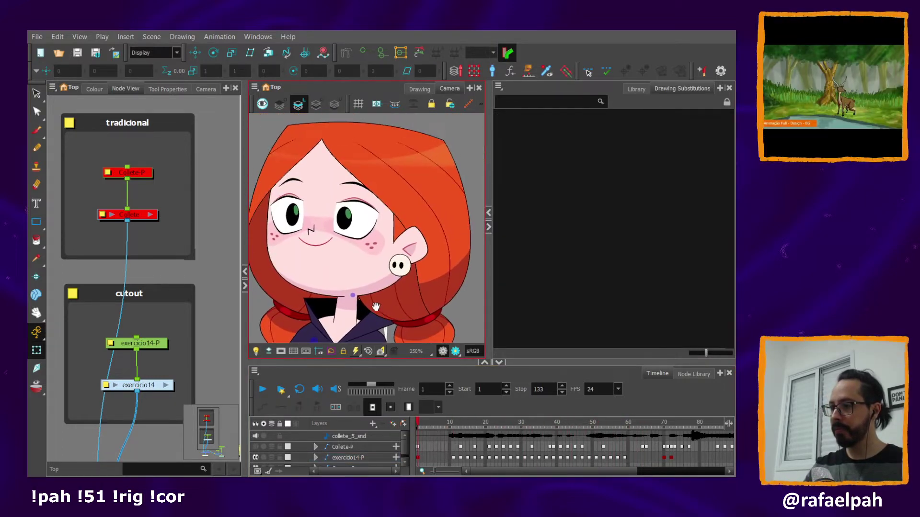
{"action": "left_click", "coordinate": [315, 246]}
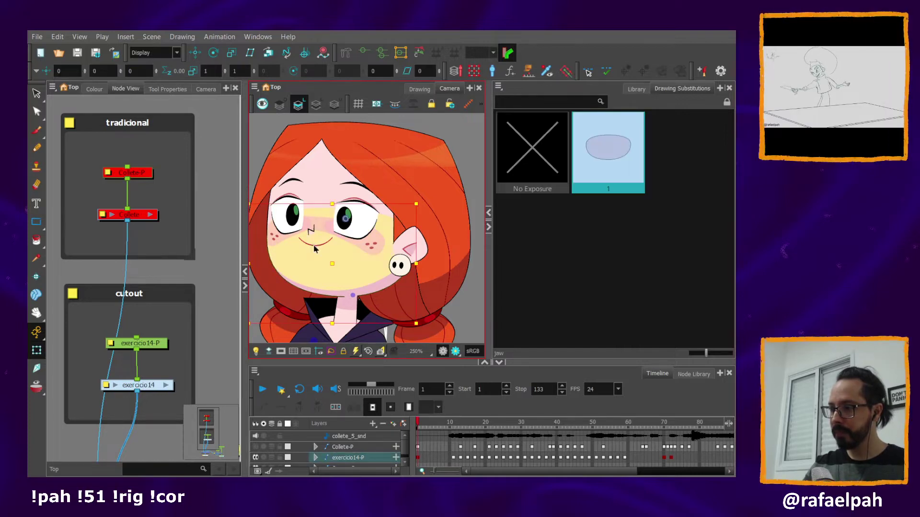
{"action": "key", "text": "Escape"}
{"action": "scroll", "coordinate": [313, 244], "scroll_direction": "up", "scroll_amount": 3}
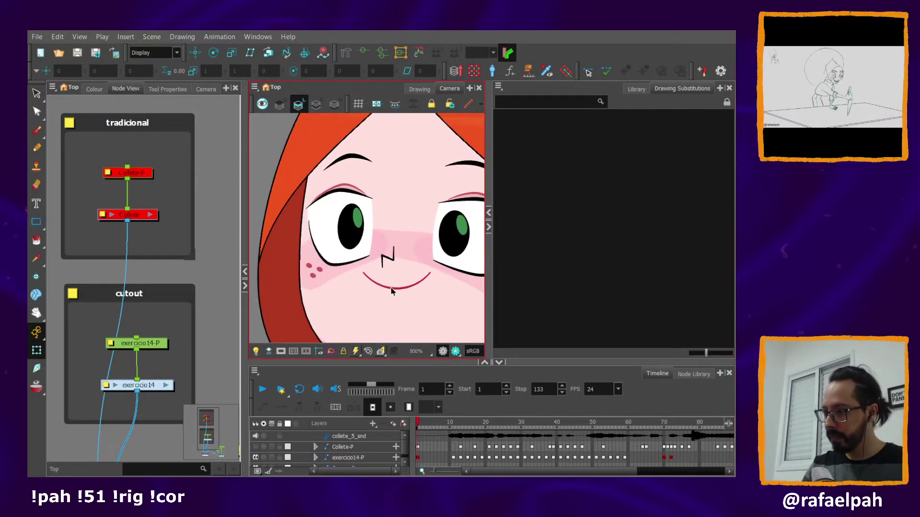
{"action": "left_click", "coordinate": [391, 289]}
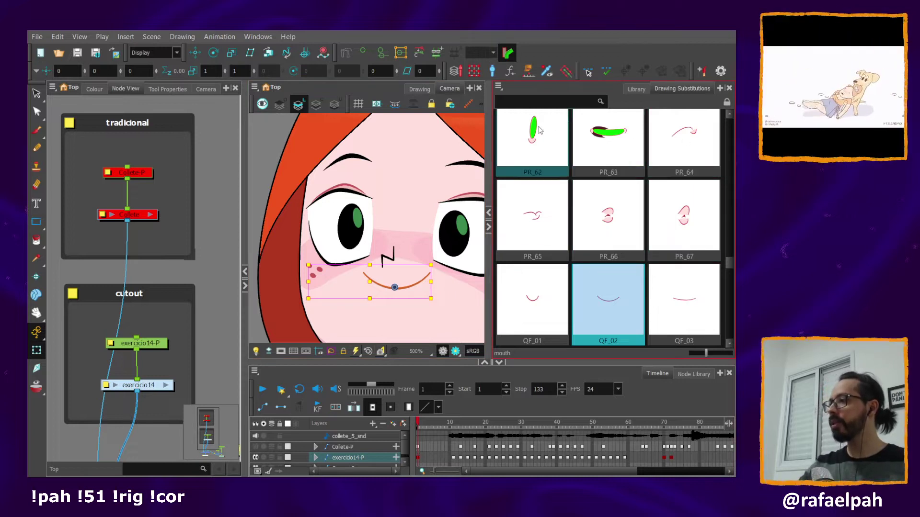
{"action": "left_click", "coordinate": [560, 160]}
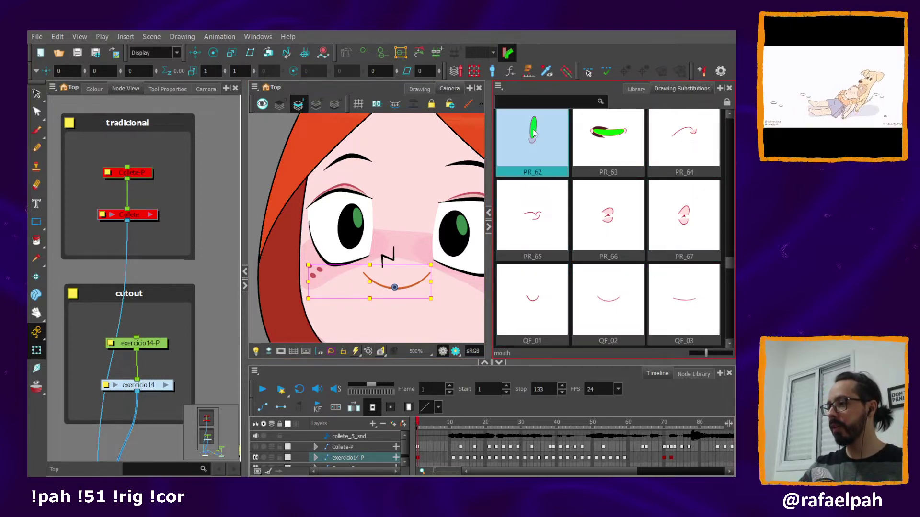
{"action": "left_click", "coordinate": [608, 230]}
{"action": "key", "text": "ctrl+z"}
{"action": "key", "text": "ctrl+z"}
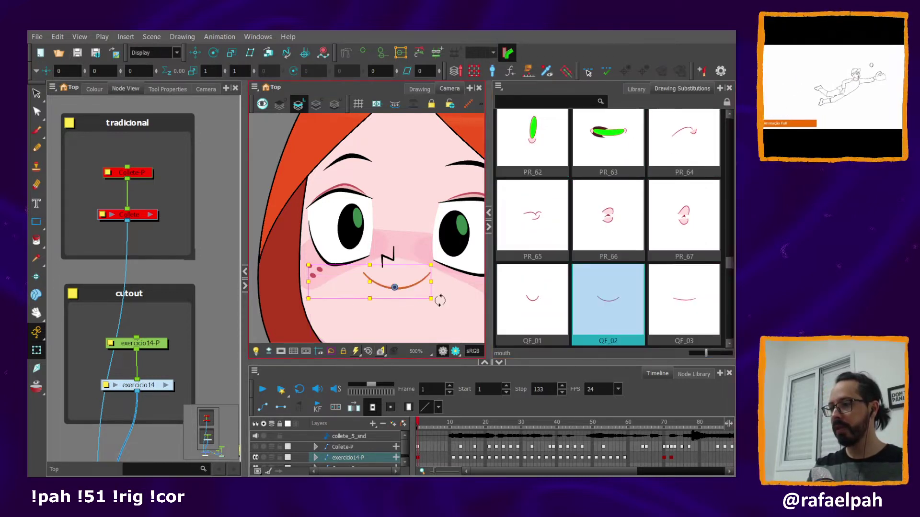
Inspect the top teeth and nametag drawings while scrubbing between seated and standing poses.
{"action": "key", "text": "Return"}
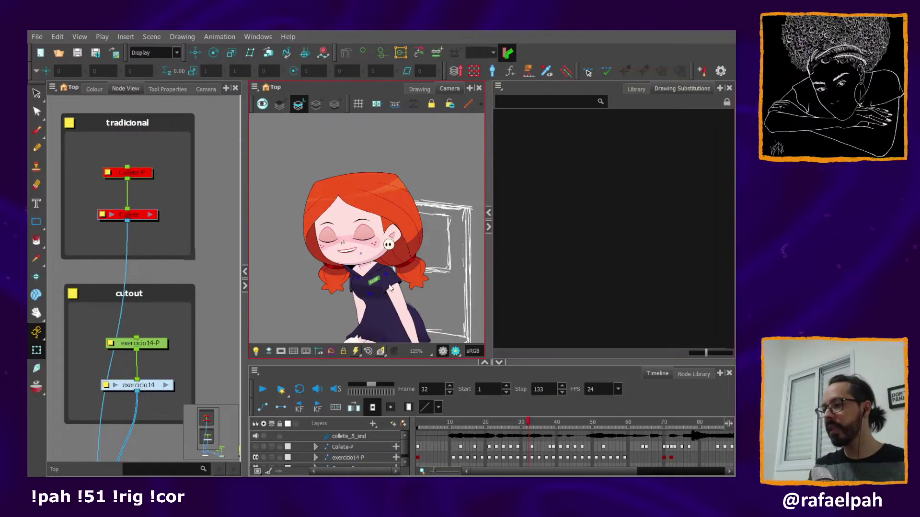
{"action": "scroll", "coordinate": [348, 254], "scroll_direction": "up", "scroll_amount": 2}
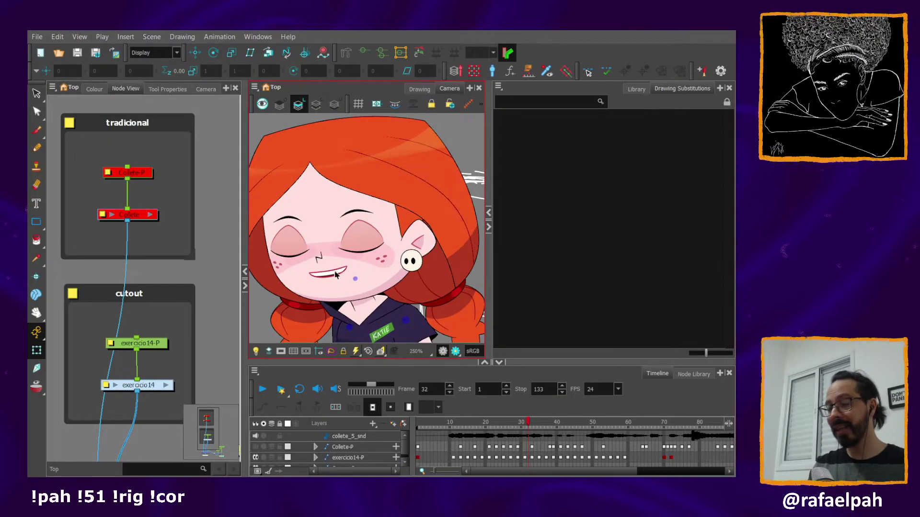
{"action": "left_click", "coordinate": [335, 274]}
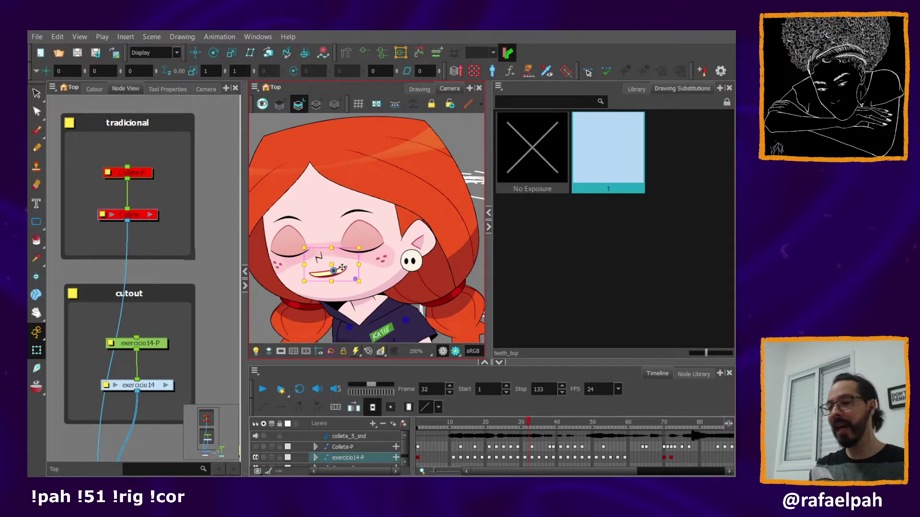
{"action": "mouse_move", "coordinate": [530, 431]}
{"action": "left_mouse_down"}
{"action": "mouse_move", "coordinate": [555, 431]}
{"action": "mouse_move", "coordinate": [466, 431]}
{"action": "left_mouse_up"}
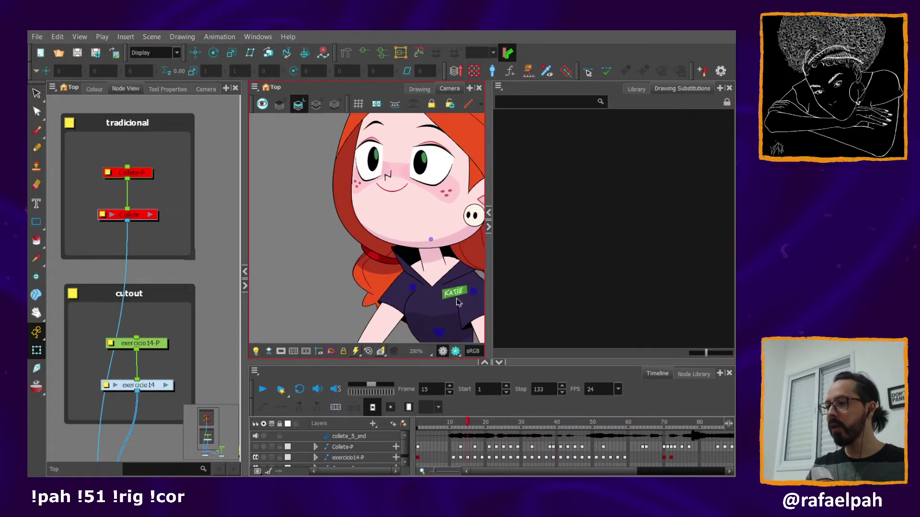
{"action": "left_click", "coordinate": [359, 263]}
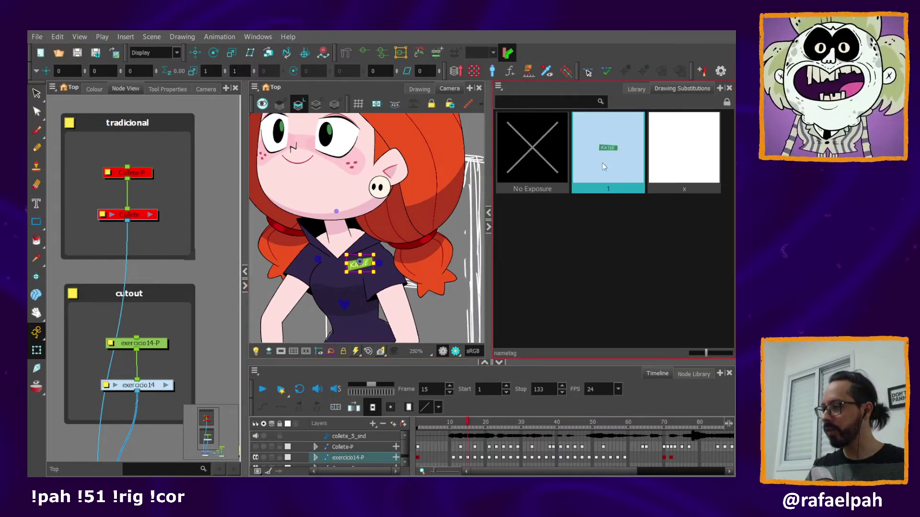
{"action": "scroll", "coordinate": [395, 307], "scroll_direction": "down", "scroll_amount": 3}
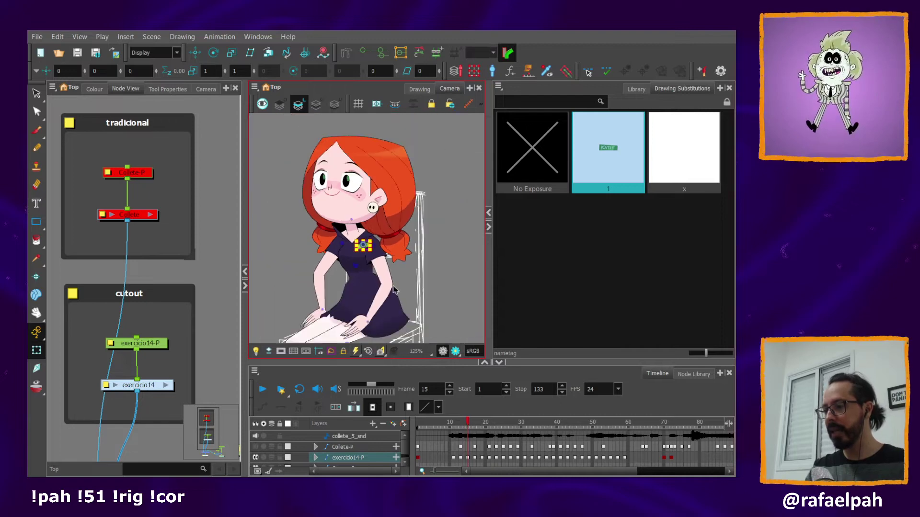
{"action": "mouse_move", "coordinate": [467, 422]}
{"action": "left_mouse_down"}
{"action": "mouse_move", "coordinate": [620, 418]}
{"action": "mouse_move", "coordinate": [390, 426]}
{"action": "left_mouse_up"}
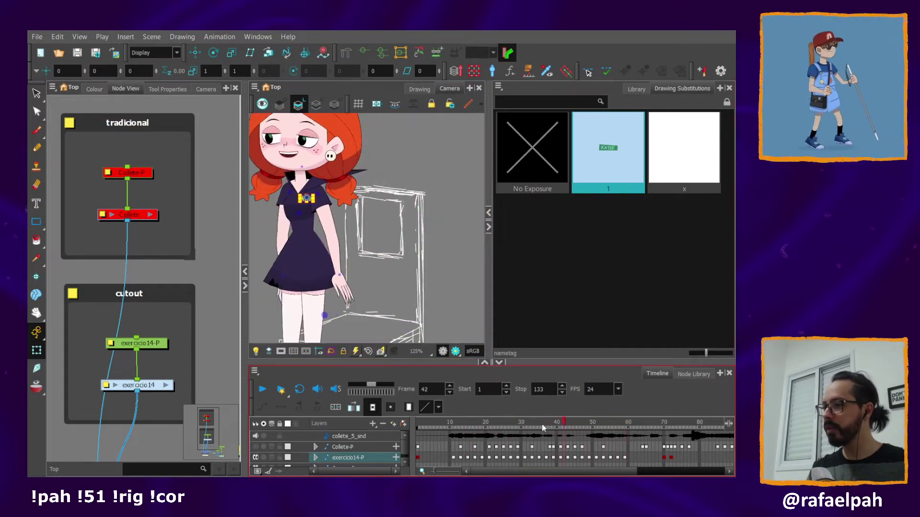
{"action": "left_click", "coordinate": [371, 253]}
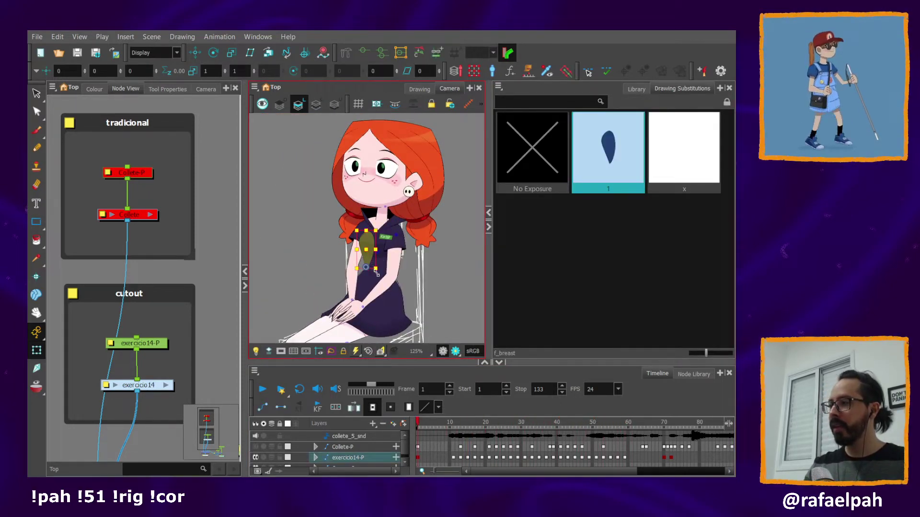
Select the skirt drawing, zoom out, and scrub from frame 15 to the standing pose at 40.
{"action": "key", "text": "Escape"}
{"action": "scroll", "coordinate": [384, 264], "scroll_direction": "up", "scroll_amount": 3}
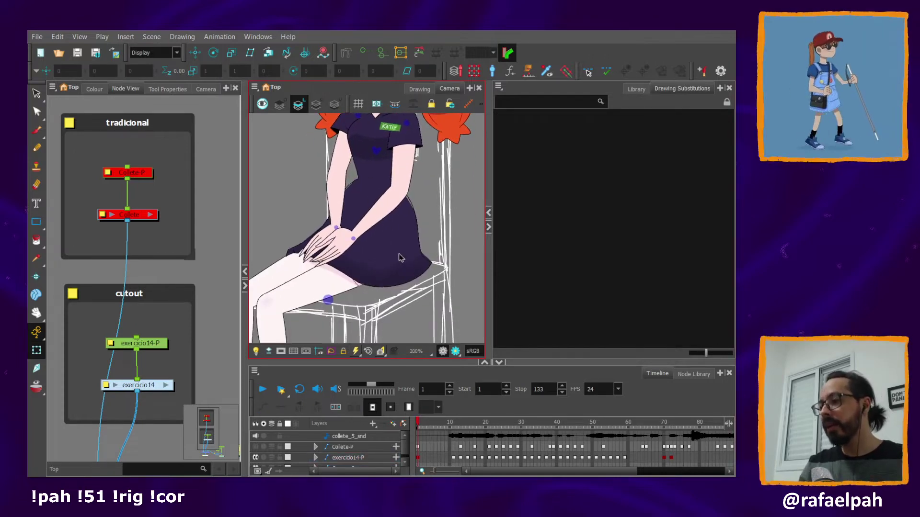
{"action": "left_click", "coordinate": [402, 255]}
{"action": "scroll", "coordinate": [405, 253], "scroll_direction": "down", "scroll_amount": 2}
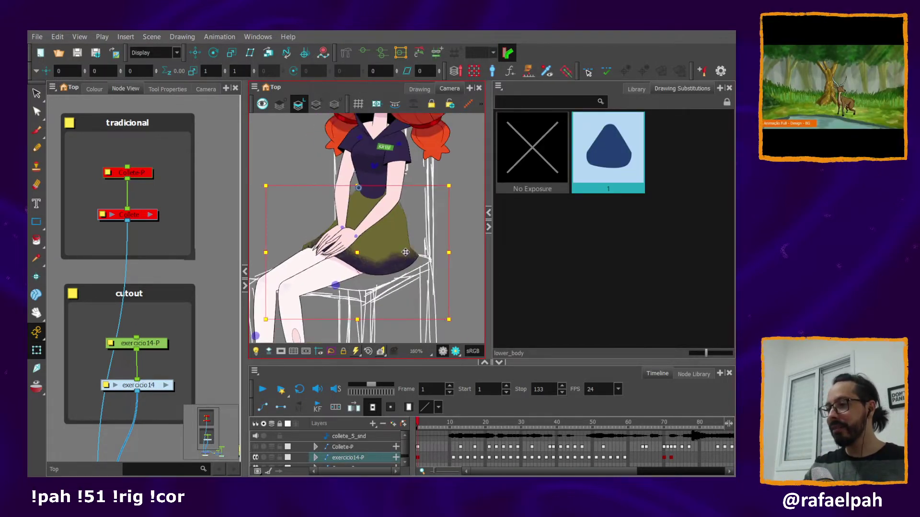
{"action": "key", "text": "Escape"}
{"action": "left_click", "coordinate": [469, 420]}
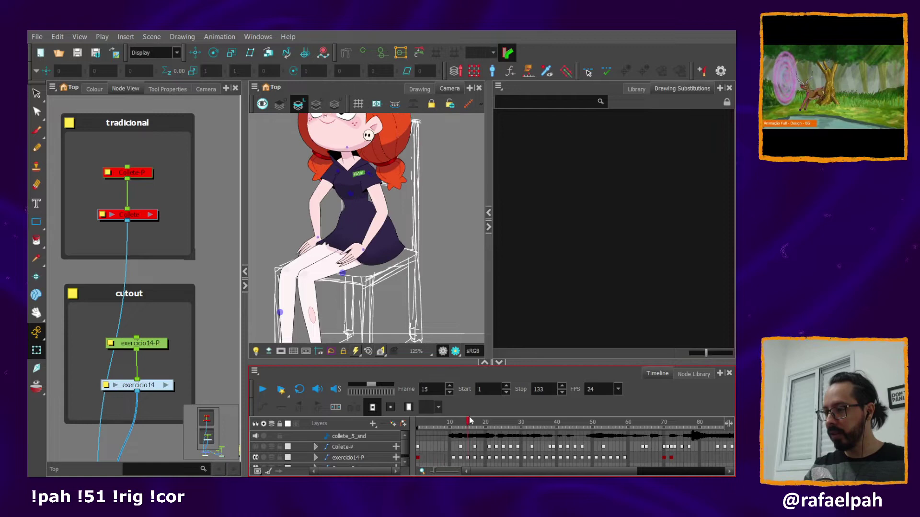
{"action": "mouse_move", "coordinate": [469, 420]}
{"action": "left_mouse_down"}
{"action": "mouse_move", "coordinate": [558, 443]}
{"action": "mouse_move", "coordinate": [496, 436]}
{"action": "left_mouse_up"}
Select the lower_body skirt drawing and its deformer curve, zooming in closer.
{"action": "left_click", "coordinate": [357, 237]}
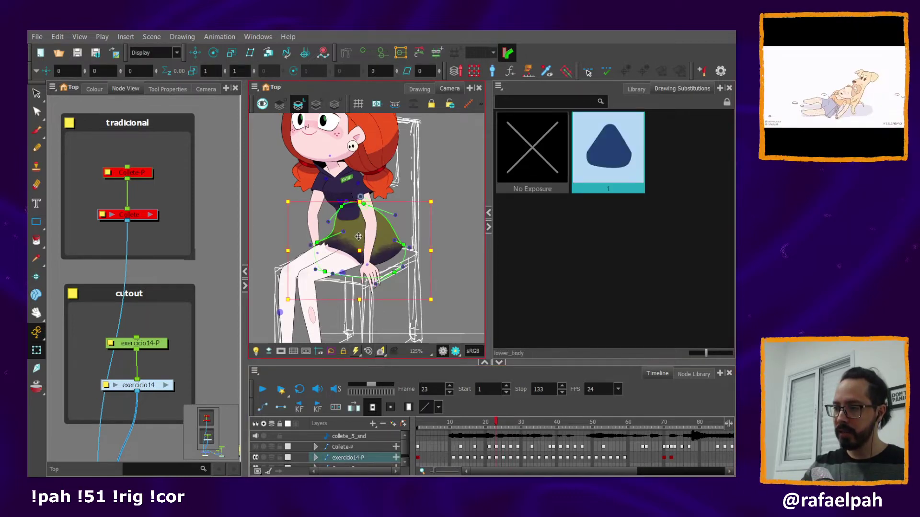
{"action": "key", "text": "Escape"}
{"action": "left_click", "coordinate": [343, 255]}
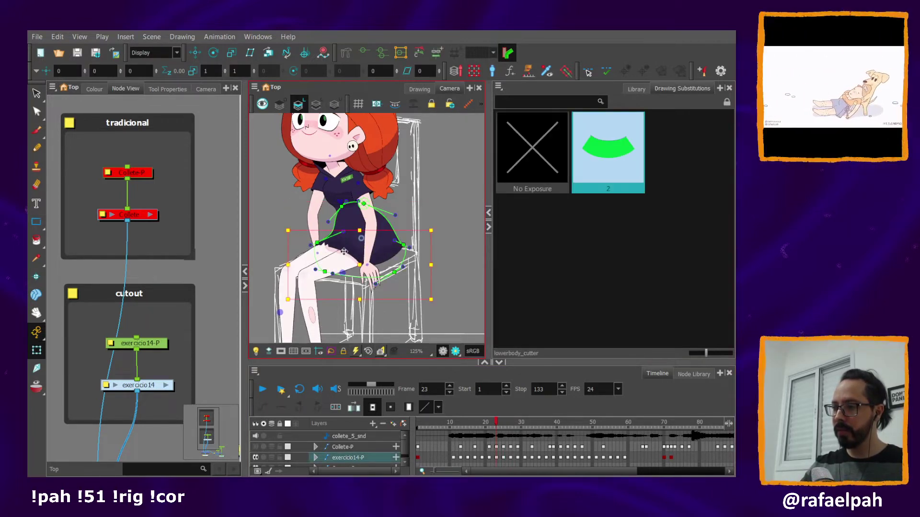
{"action": "left_click", "coordinate": [356, 230]}
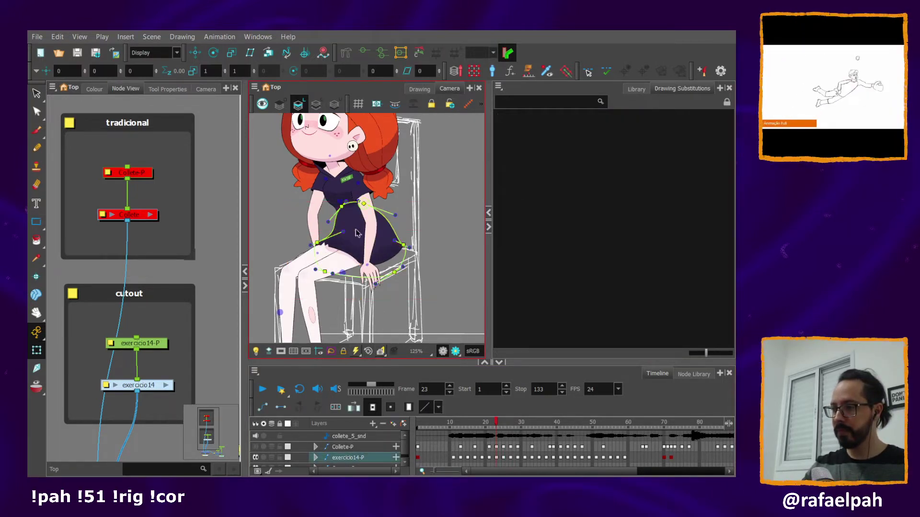
{"action": "left_click", "coordinate": [358, 234]}
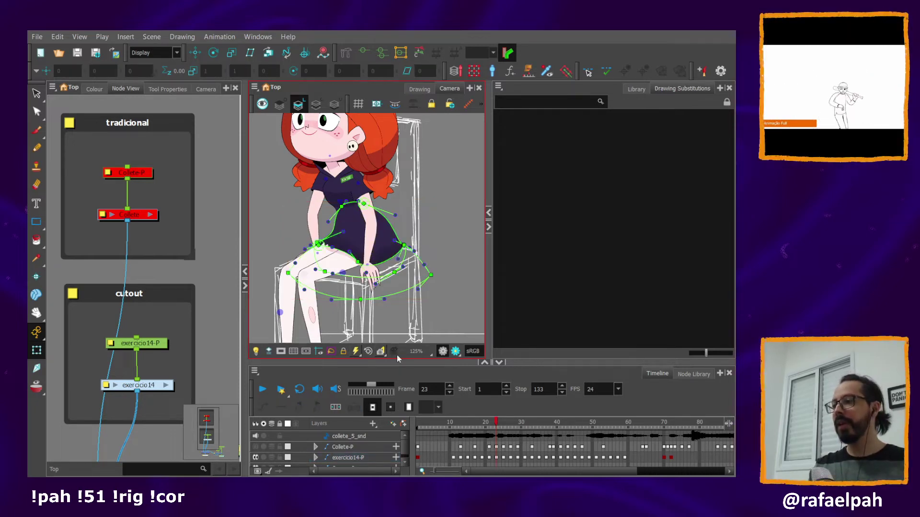
{"action": "scroll", "coordinate": [361, 239], "scroll_direction": "up", "scroll_amount": 2}
{"action": "scroll", "coordinate": [365, 247], "scroll_direction": "up", "scroll_amount": 1}
{"action": "scroll", "coordinate": [369, 252], "scroll_direction": "up", "scroll_amount": 1}
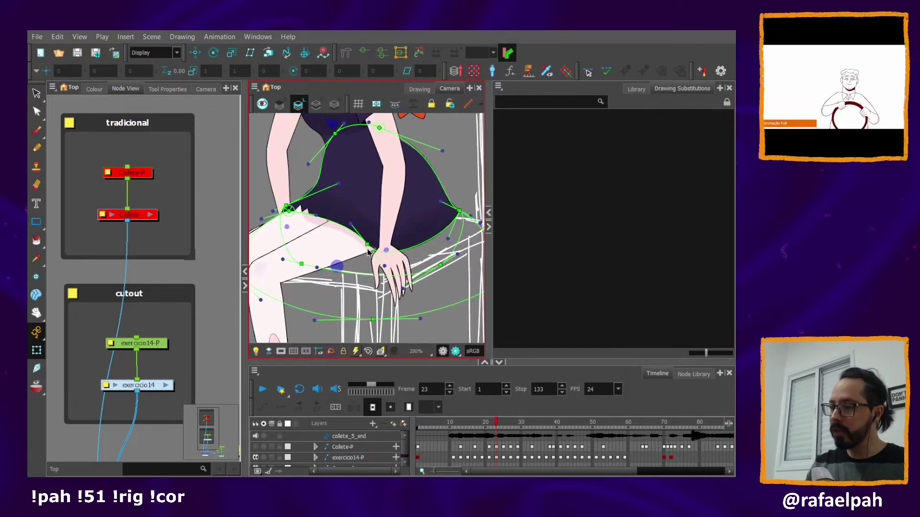
Pull a skirt deformer point down, then scrub back to frame 25 and zoom out.
{"action": "left_click", "coordinate": [369, 232]}
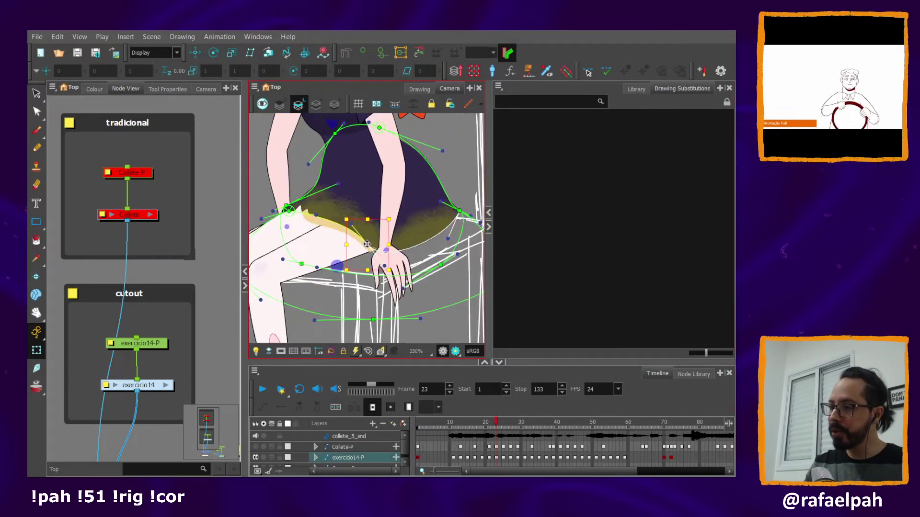
{"action": "left_click_drag", "start_coordinate": [369, 233], "coordinate": [362, 249]}
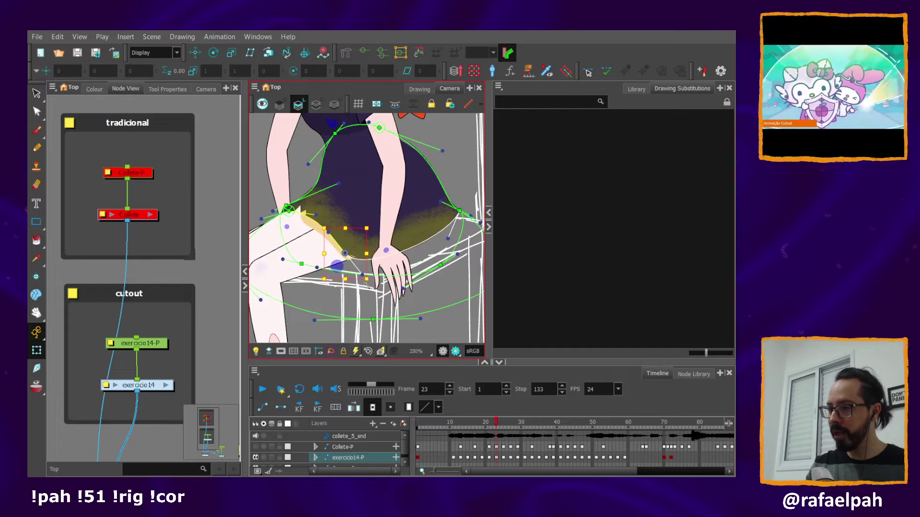
{"action": "left_click", "coordinate": [312, 193]}
{"action": "left_click", "coordinate": [310, 163]}
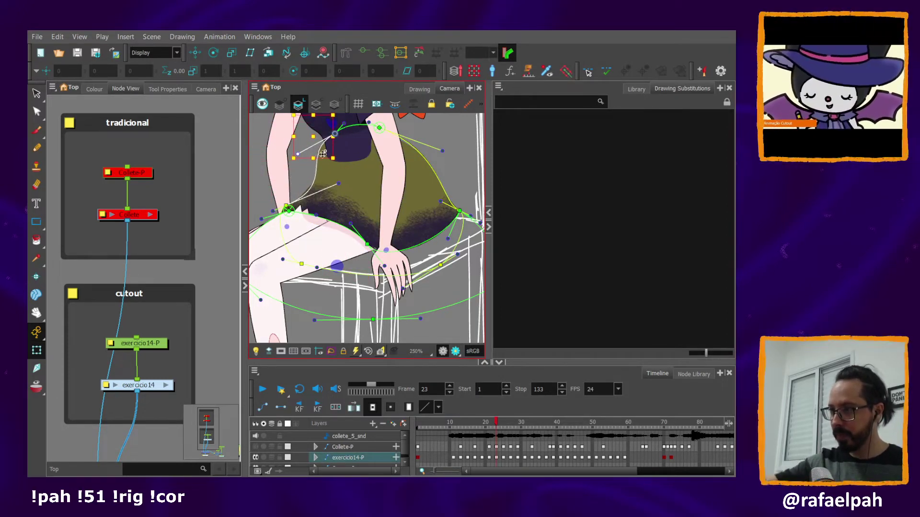
{"action": "mouse_move", "coordinate": [466, 422]}
{"action": "left_mouse_down"}
{"action": "mouse_move", "coordinate": [539, 445]}
{"action": "mouse_move", "coordinate": [620, 434]}
{"action": "mouse_move", "coordinate": [473, 470]}
{"action": "left_mouse_up"}
{"action": "scroll", "coordinate": [453, 317], "scroll_direction": "down", "scroll_amount": 3}
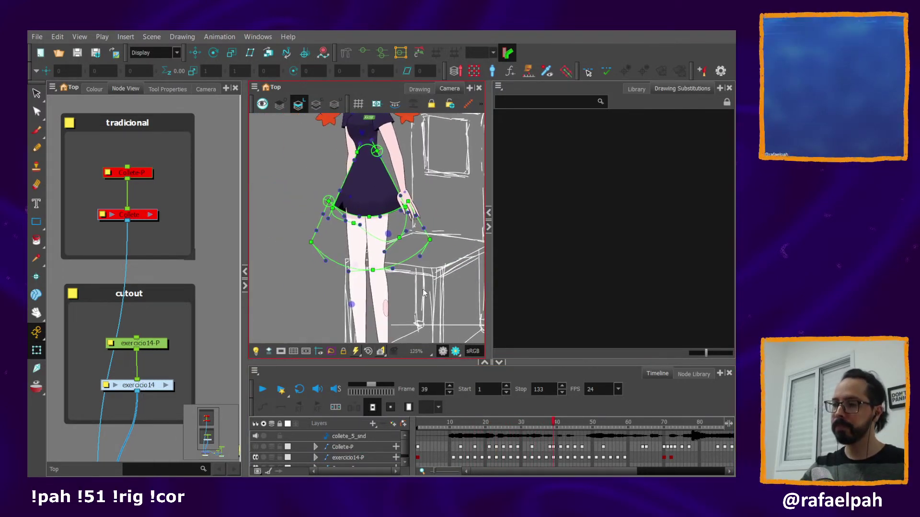
{"action": "scroll", "coordinate": [424, 294], "scroll_direction": "down", "scroll_amount": 1}
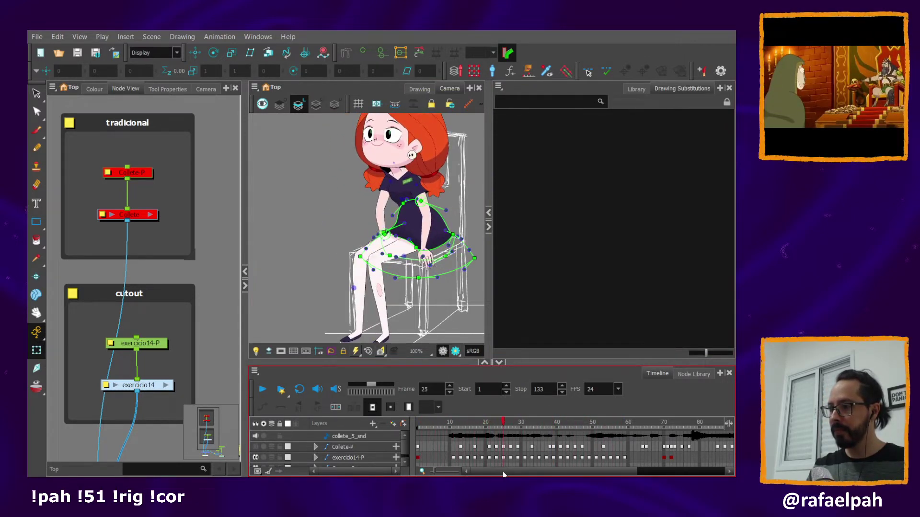
At frame 19, drag the hair deformer rightward, deselect, and select the cutout backdrop in Node View.
{"action": "left_click_drag", "start_coordinate": [473, 469], "coordinate": [564, 469]}
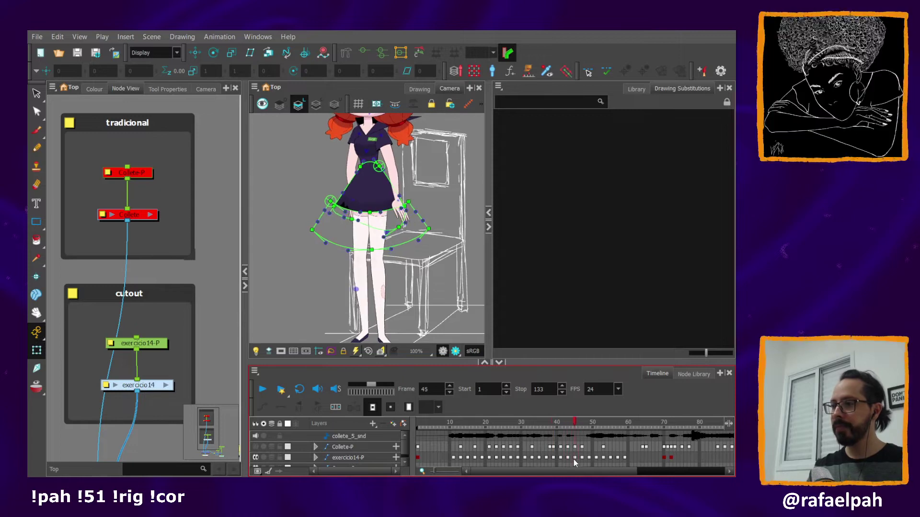
{"action": "left_click", "coordinate": [481, 458]}
{"action": "scroll", "coordinate": [364, 215], "scroll_direction": "up", "scroll_amount": 1}
{"action": "left_click", "coordinate": [434, 229]}
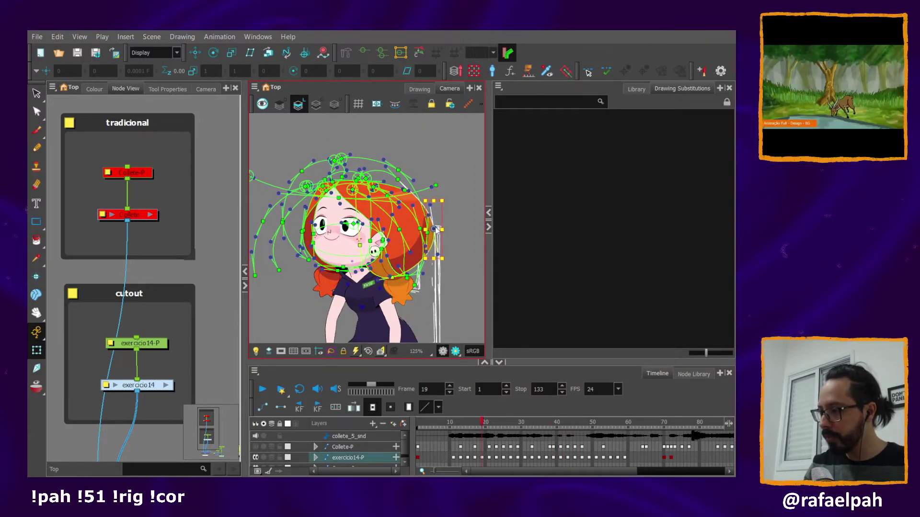
{"action": "left_click_drag", "start_coordinate": [435, 229], "coordinate": [444, 230]}
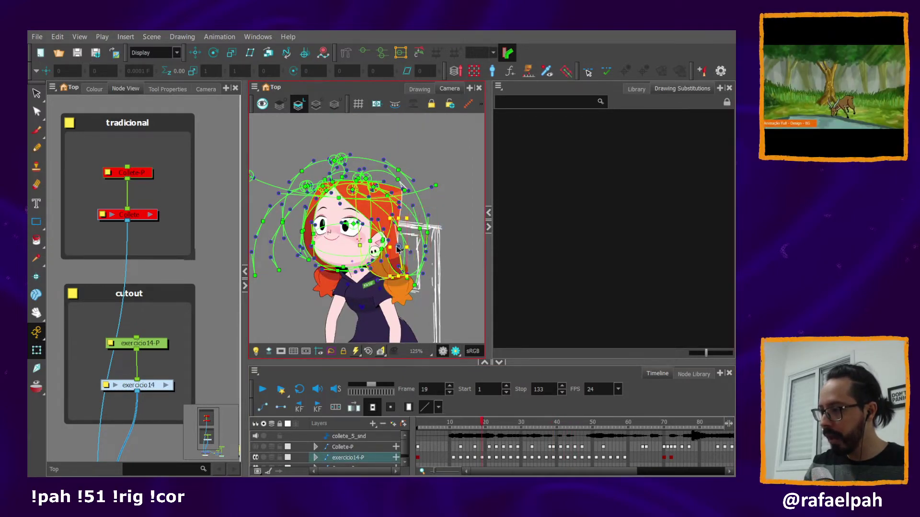
{"action": "left_click", "coordinate": [441, 281]}
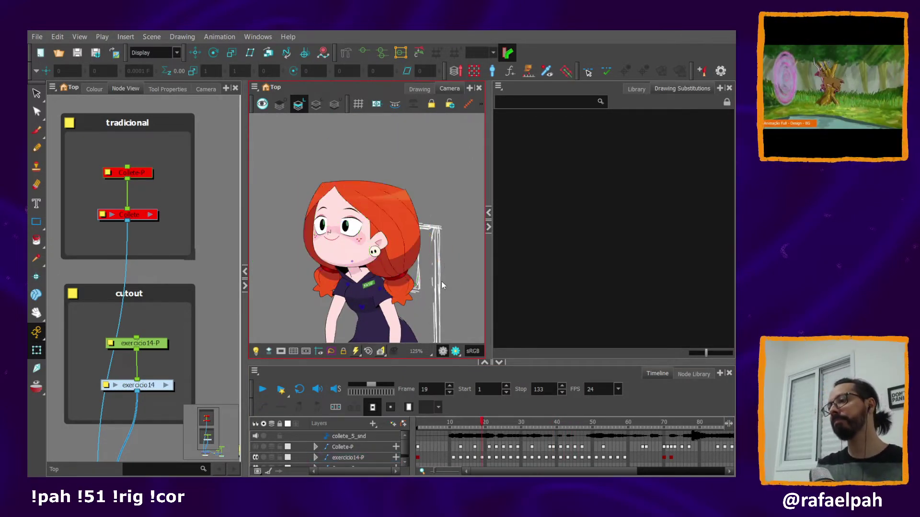
{"action": "scroll", "coordinate": [441, 281], "scroll_direction": "down", "scroll_amount": 3}
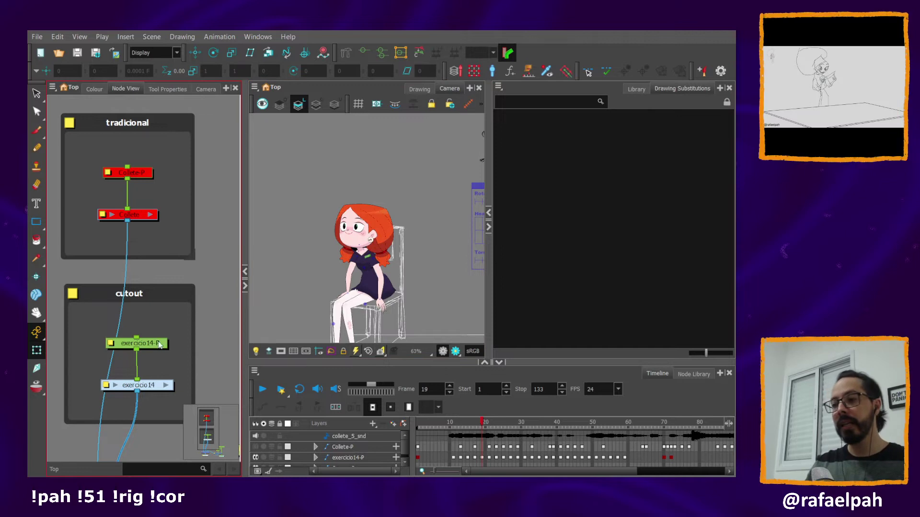
{"action": "left_click", "coordinate": [164, 292]}
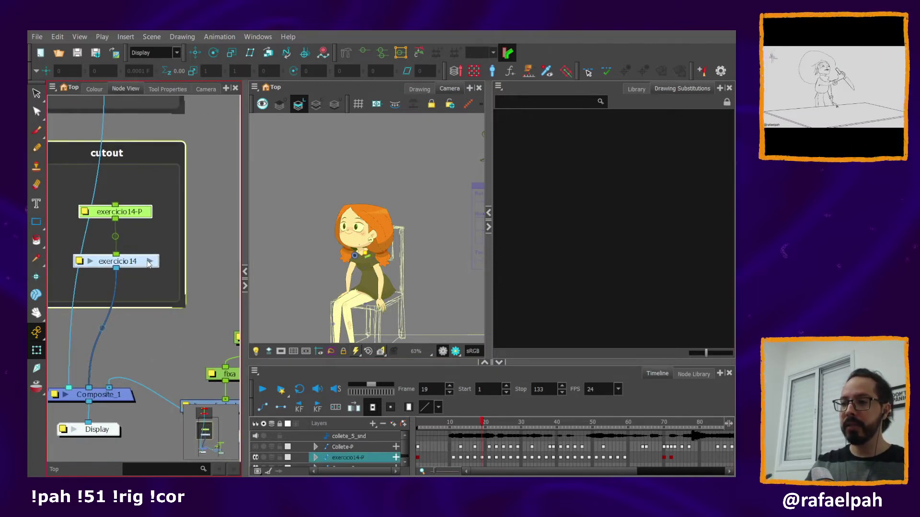
Enter exercicio14 and katie_reaper, peek into the Deformation group, and maximize the Node View.
{"action": "left_click", "coordinate": [150, 261]}
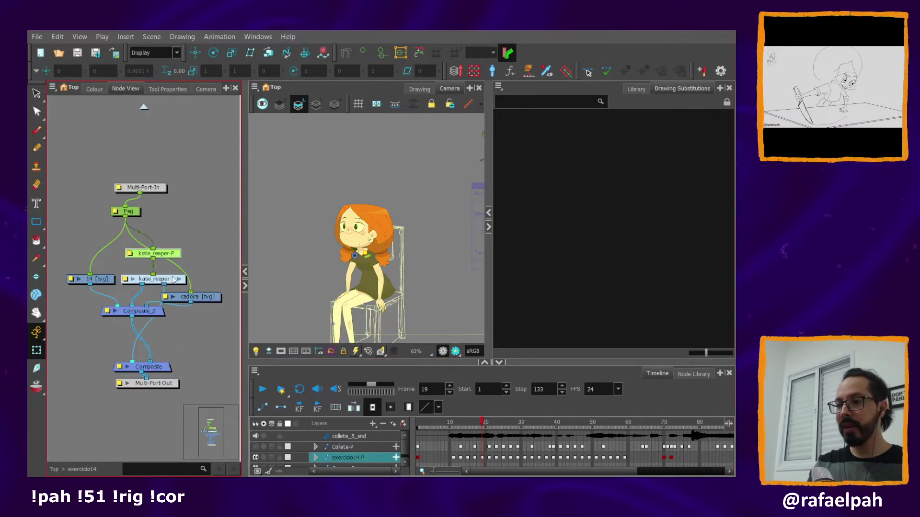
{"action": "left_click", "coordinate": [173, 279]}
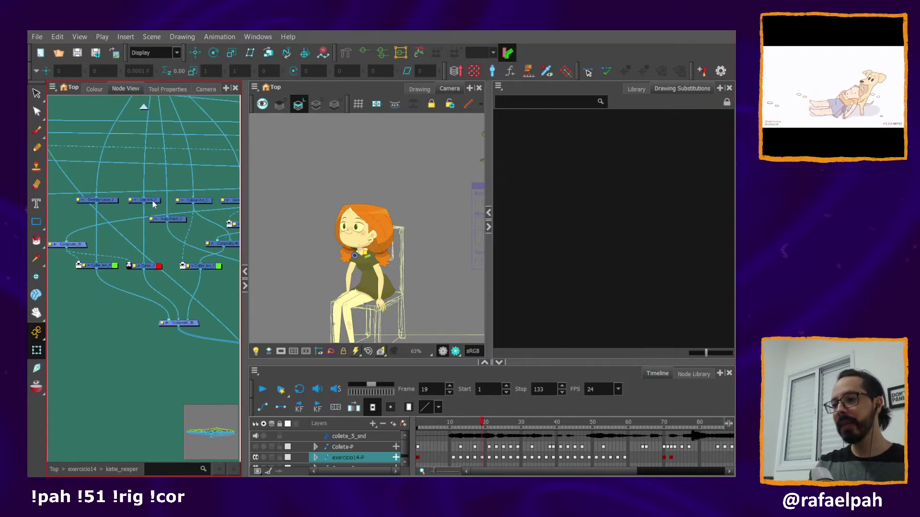
{"action": "scroll", "coordinate": [151, 240], "scroll_direction": "up", "scroll_amount": 2}
{"action": "scroll", "coordinate": [148, 290], "scroll_direction": "up", "scroll_amount": 4}
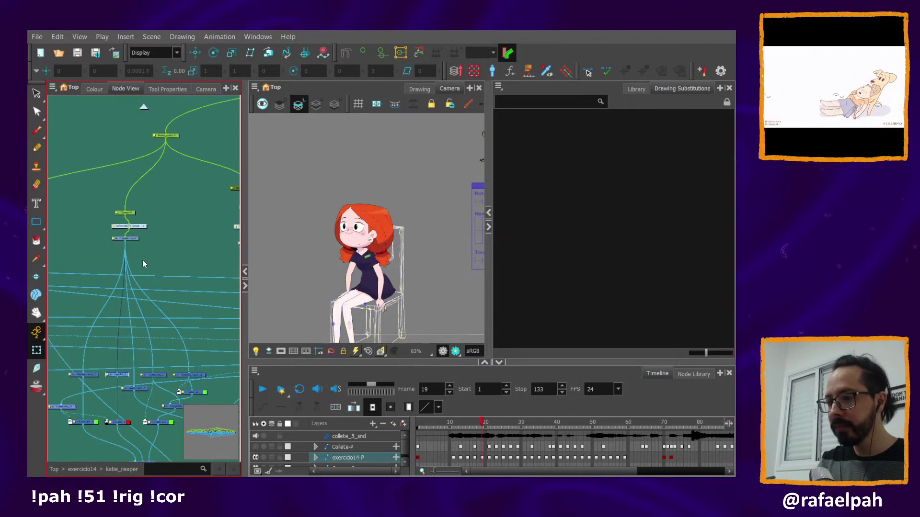
{"action": "scroll", "coordinate": [142, 259], "scroll_direction": "down", "scroll_amount": 2}
{"action": "scroll", "coordinate": [136, 265], "scroll_direction": "down", "scroll_amount": 2}
{"action": "left_click", "coordinate": [168, 245]}
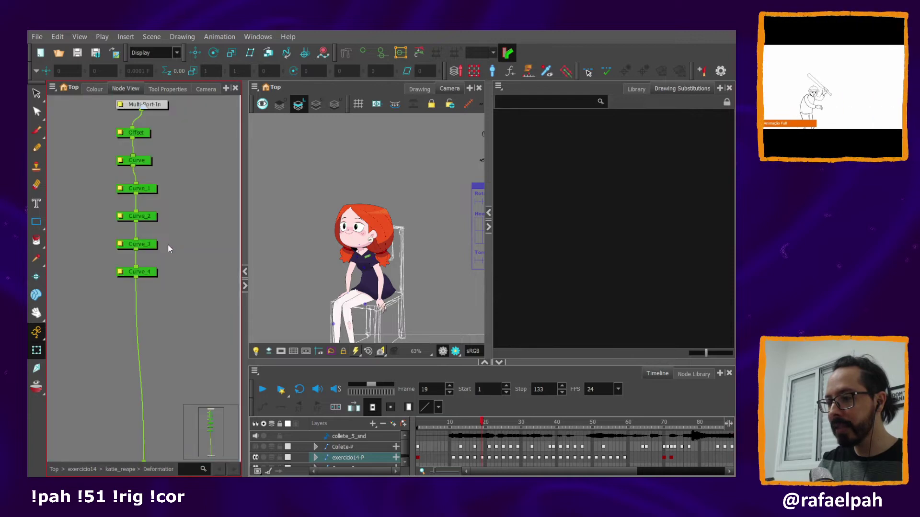
{"action": "left_click", "coordinate": [144, 107]}
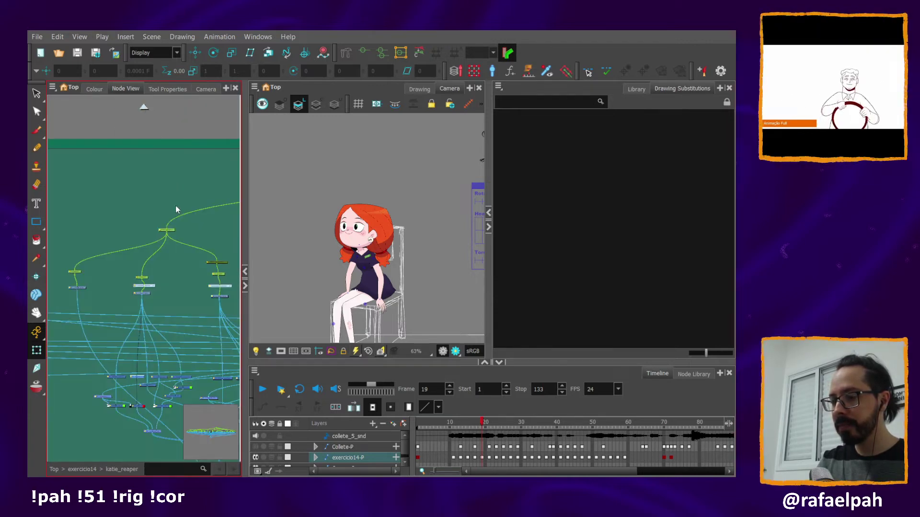
{"action": "scroll", "coordinate": [72, 270], "scroll_direction": "up", "scroll_amount": 2}
{"action": "scroll", "coordinate": [143, 297], "scroll_direction": "up", "scroll_amount": 2}
{"action": "scroll", "coordinate": [165, 311], "scroll_direction": "down", "scroll_amount": 1}
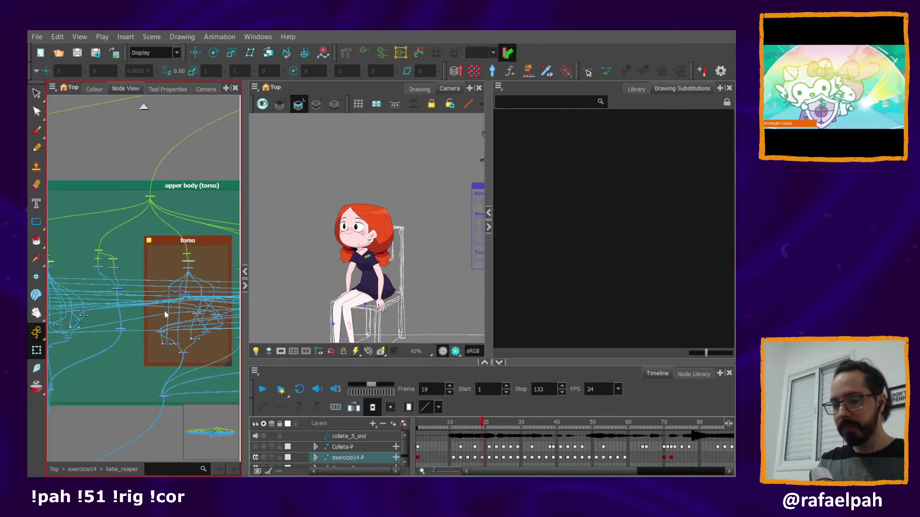
{"action": "key", "text": "grave"}
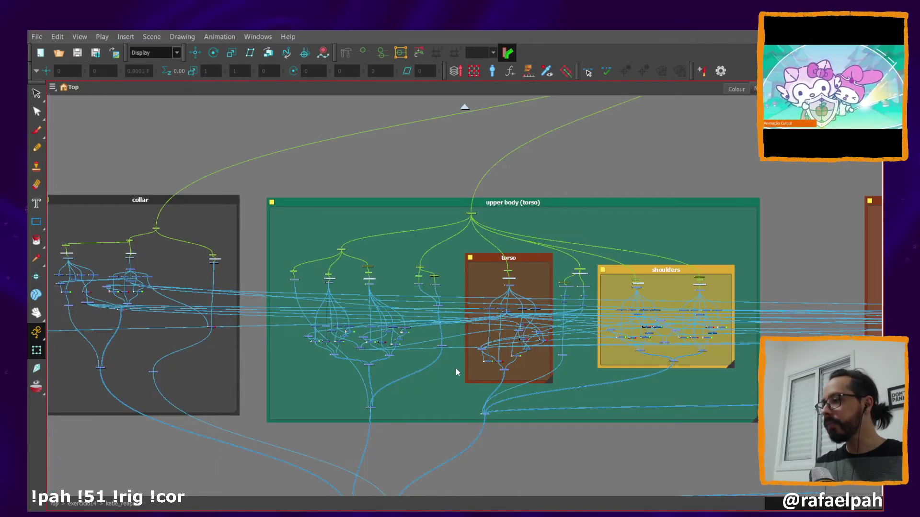
Zoom and pan the node graph to the f arm and b arm groups, then restore the workspace layout.
{"action": "key", "text": "1"}
{"action": "key", "text": "1"}
{"action": "key", "text": "1"}
{"action": "key", "text": "1"}
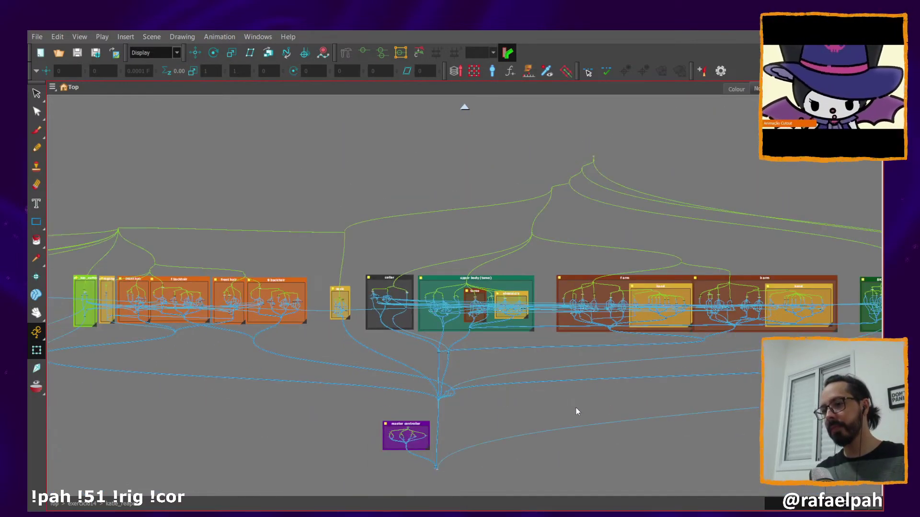
{"action": "key", "text": "1"}
{"action": "key", "text": "2"}
{"action": "key", "text": "2"}
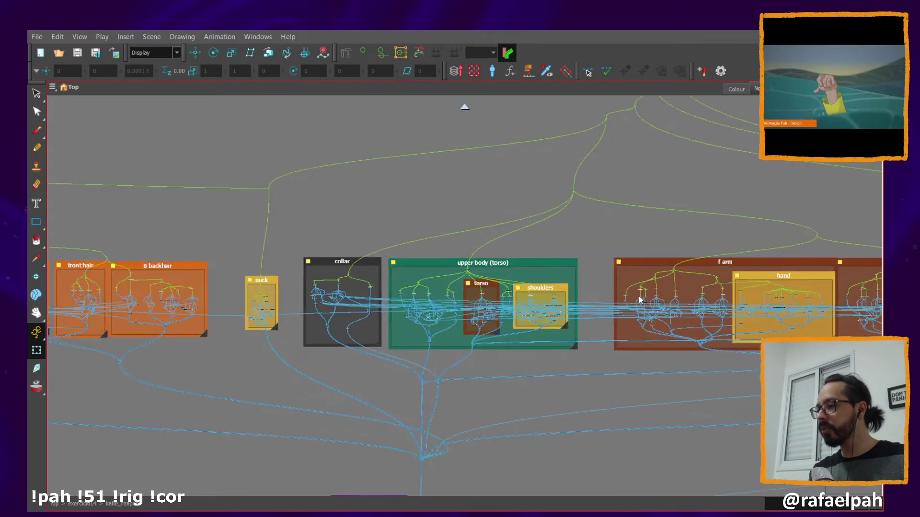
{"action": "key", "text": "2"}
{"action": "mouse_move", "coordinate": [636, 280]}
{"action": "left_mouse_down"}
{"action": "mouse_move", "coordinate": [264, 318]}
{"action": "mouse_move", "coordinate": [223, 314]}
{"action": "left_mouse_up"}
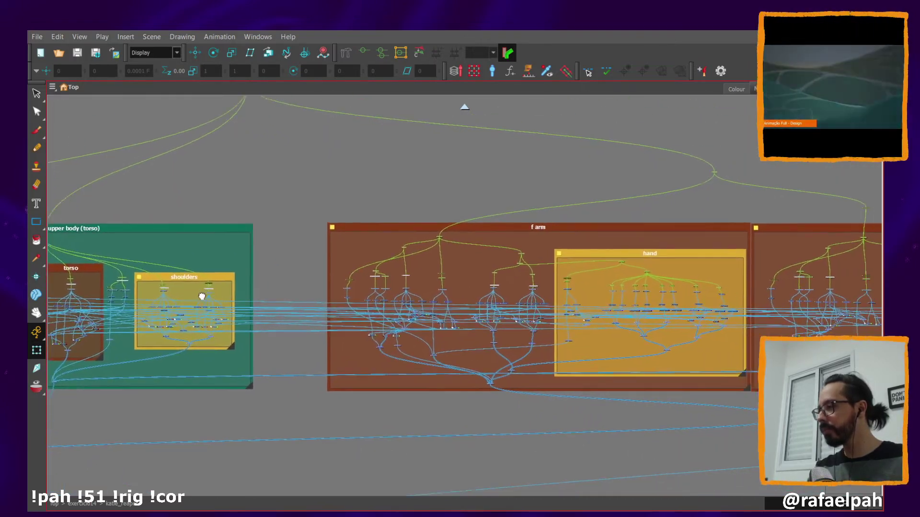
{"action": "mouse_move", "coordinate": [699, 328]}
{"action": "left_mouse_down"}
{"action": "mouse_move", "coordinate": [343, 332]}
{"action": "mouse_move", "coordinate": [277, 294]}
{"action": "left_mouse_up"}
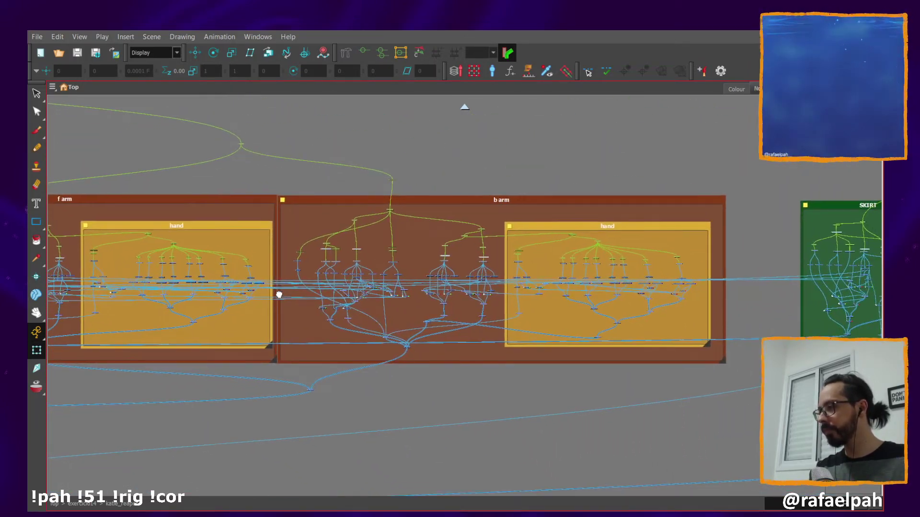
{"action": "scroll", "coordinate": [483, 314], "scroll_direction": "up", "scroll_amount": 1}
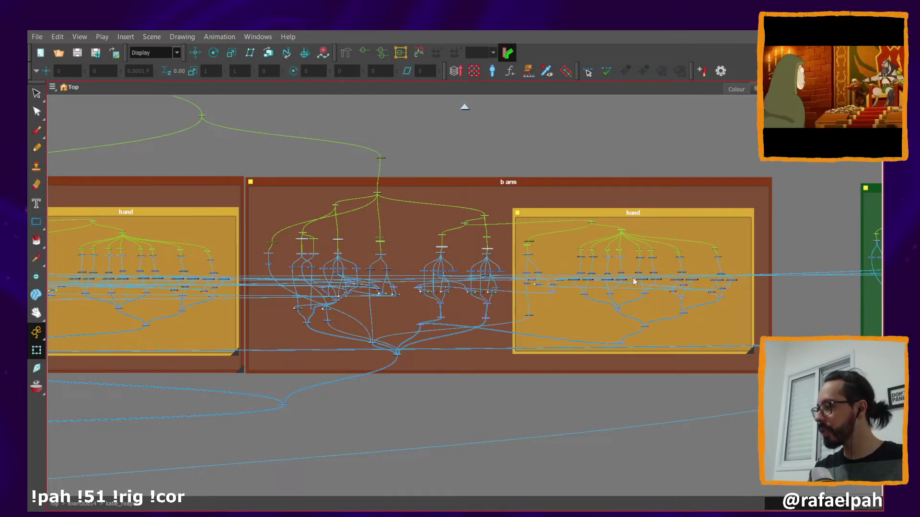
{"action": "key", "text": "ctrl+shift+f"}
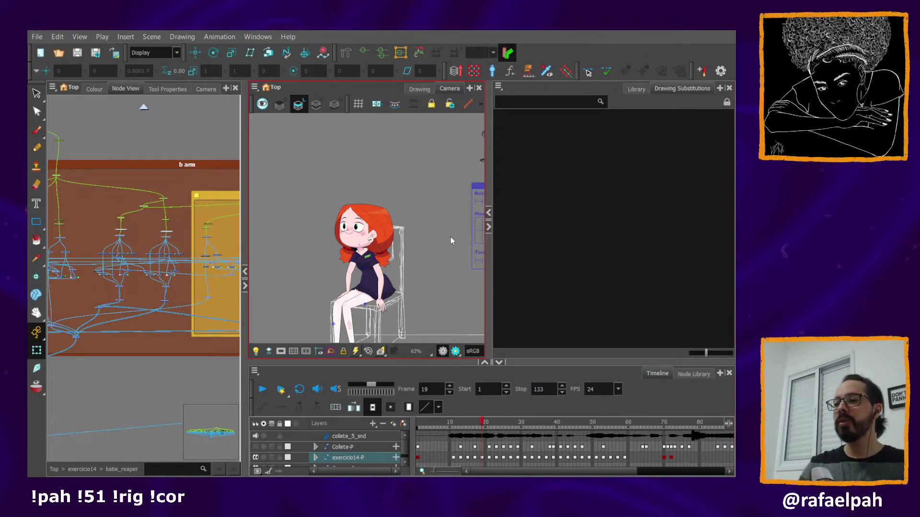
Go up from the katie_reaper rig to the Top level and zoom in on the cutout backdrop.
{"action": "left_click", "coordinate": [142, 104]}
{"action": "key", "text": "ctrl+shift+Return"}
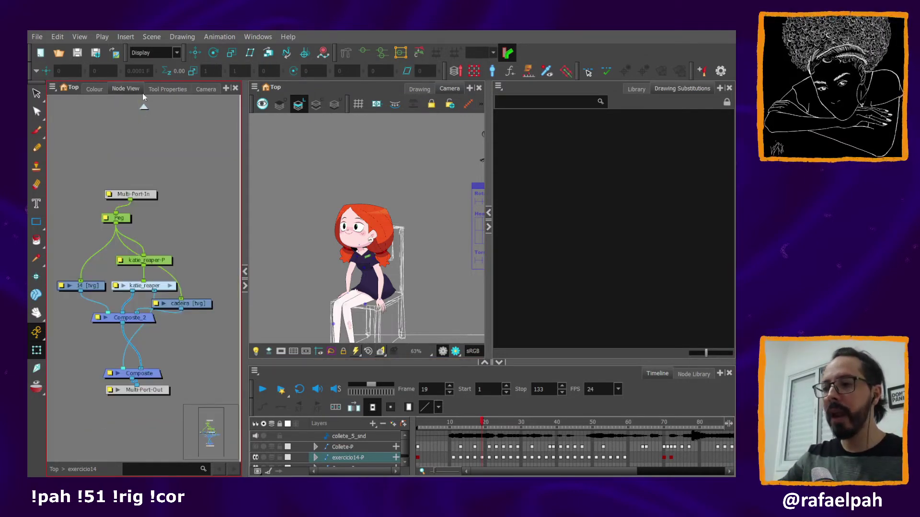
{"action": "scroll", "coordinate": [145, 105], "scroll_direction": "up", "scroll_amount": 3}
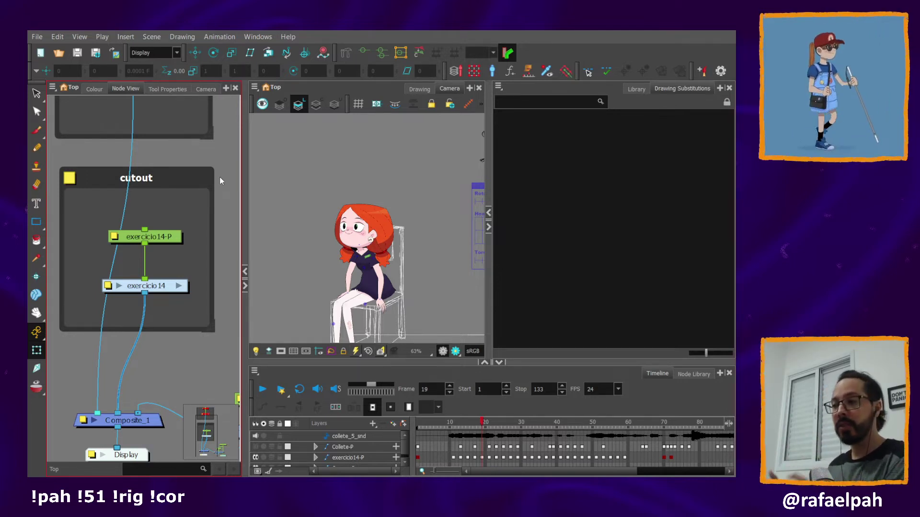
{"action": "left_click", "coordinate": [362, 245]}
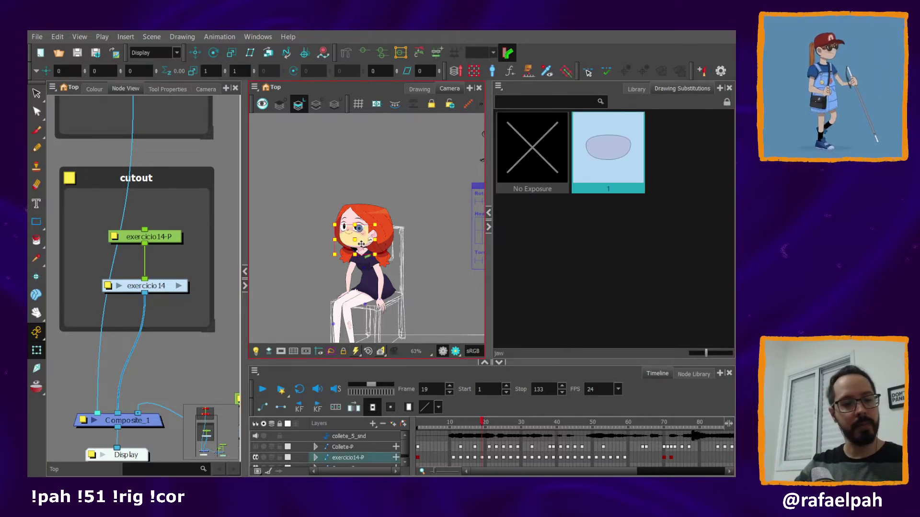
{"action": "left_click", "coordinate": [366, 225]}
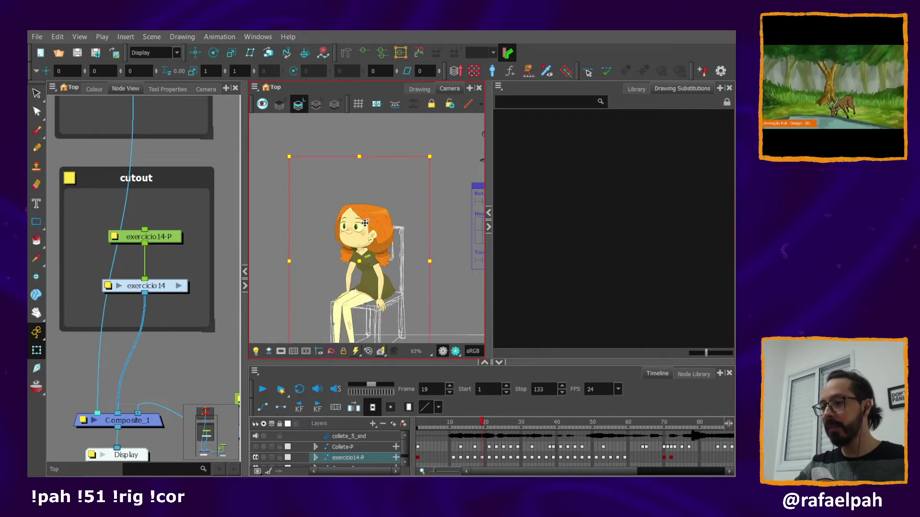
{"action": "scroll", "coordinate": [369, 235], "scroll_direction": "down", "scroll_amount": 1}
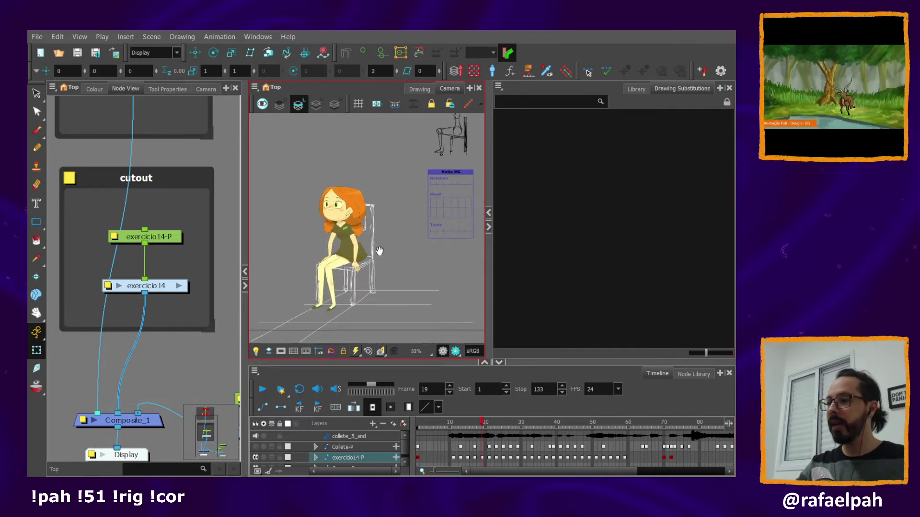
{"action": "scroll", "coordinate": [378, 249], "scroll_direction": "down", "scroll_amount": 1}
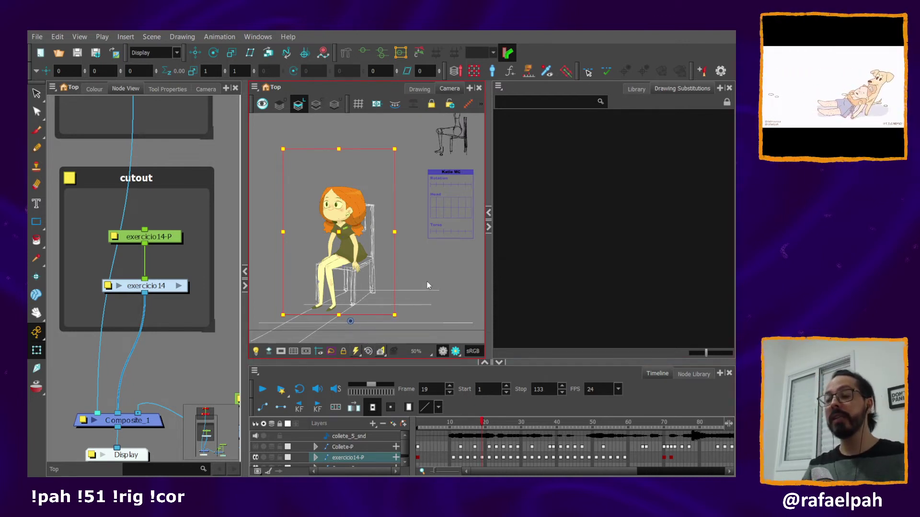
{"action": "left_click", "coordinate": [401, 272]}
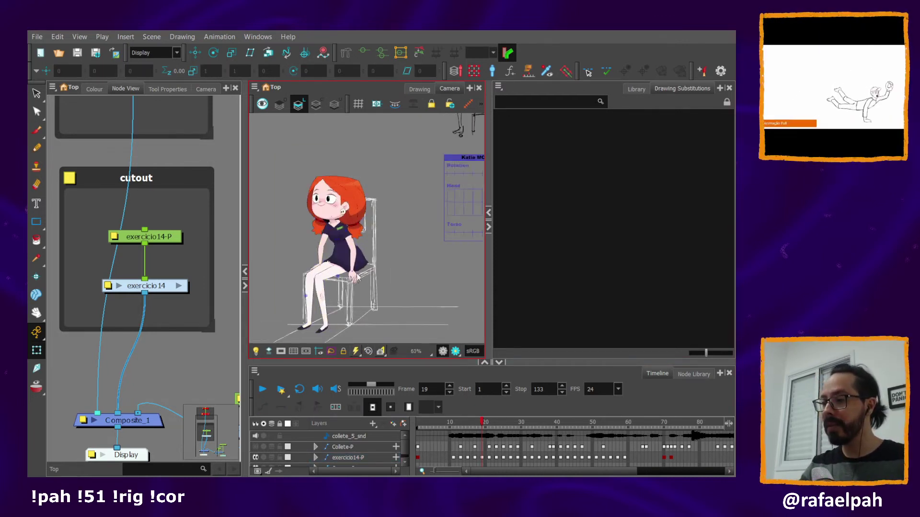
{"action": "scroll", "coordinate": [397, 270], "scroll_direction": "up", "scroll_amount": 3}
Pose the girl's arm reaching forward by rotating the forearm and swinging the upper arm left.
{"action": "left_click", "coordinate": [384, 273]}
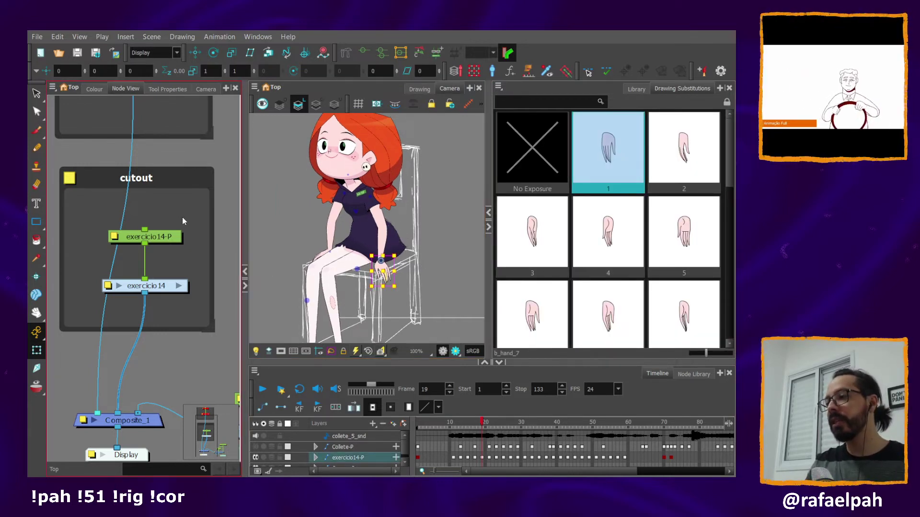
{"action": "key", "text": "b"}
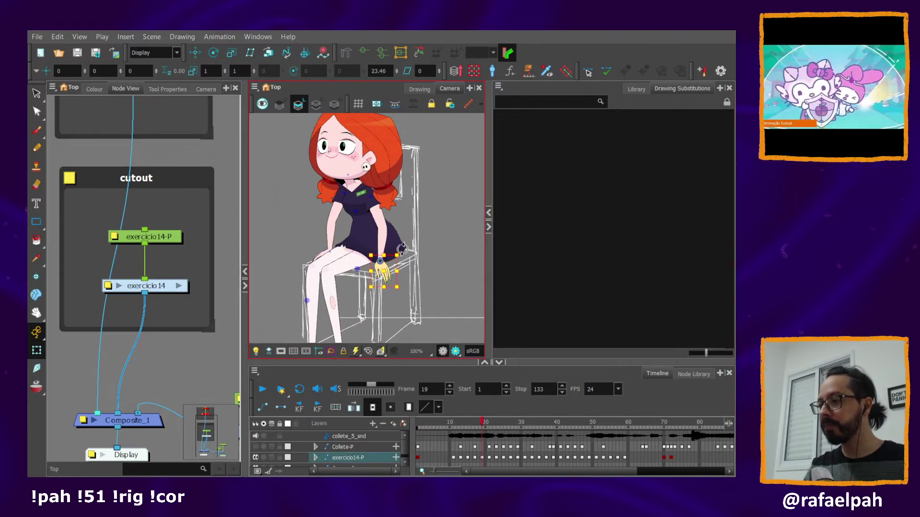
{"action": "key", "text": "b"}
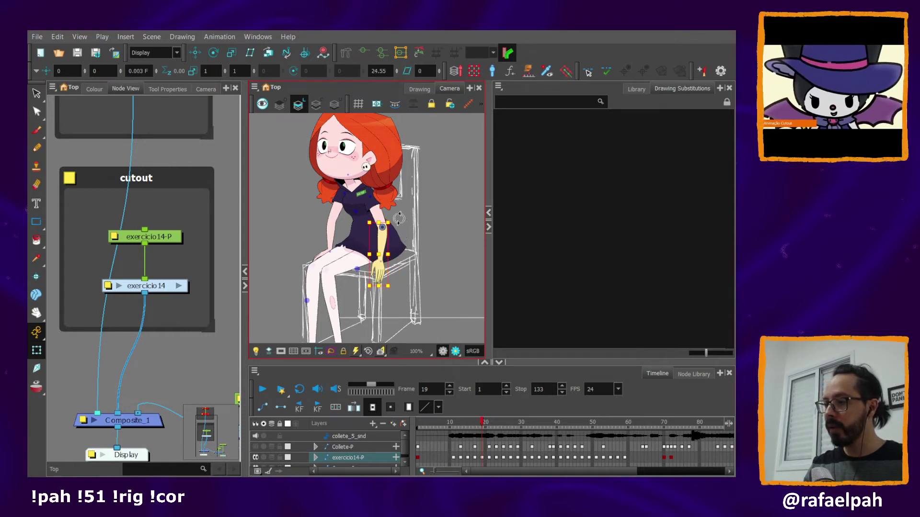
{"action": "left_click_drag", "start_coordinate": [399, 219], "coordinate": [401, 229]}
{"action": "key", "text": "b"}
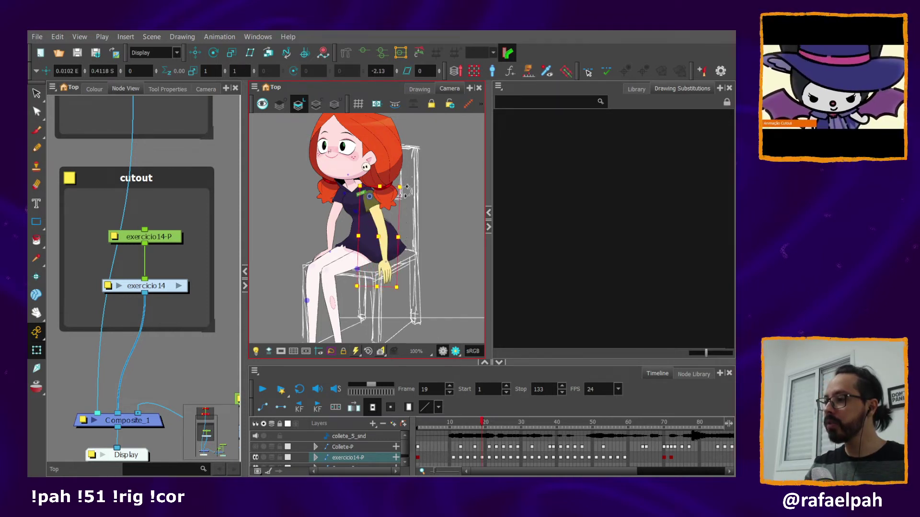
{"action": "left_click_drag", "start_coordinate": [405, 190], "coordinate": [379, 214]}
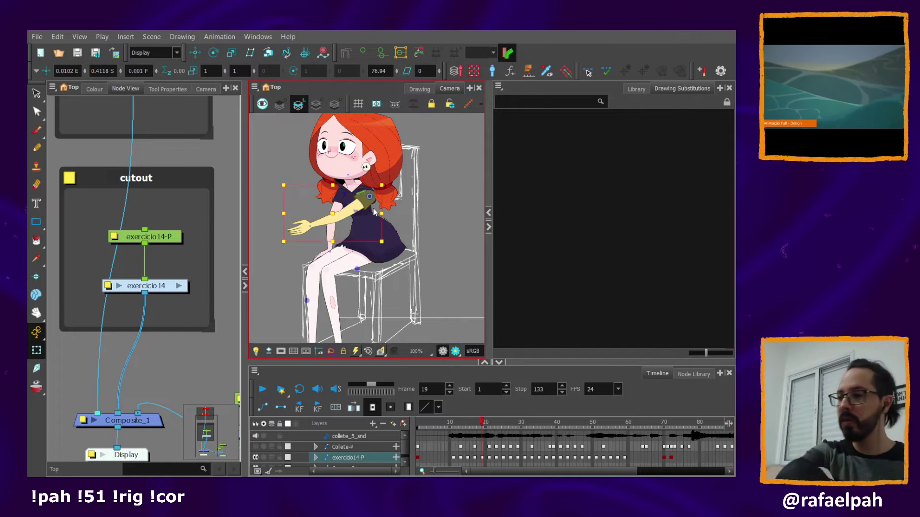
{"action": "left_click_drag", "start_coordinate": [335, 215], "coordinate": [328, 221]}
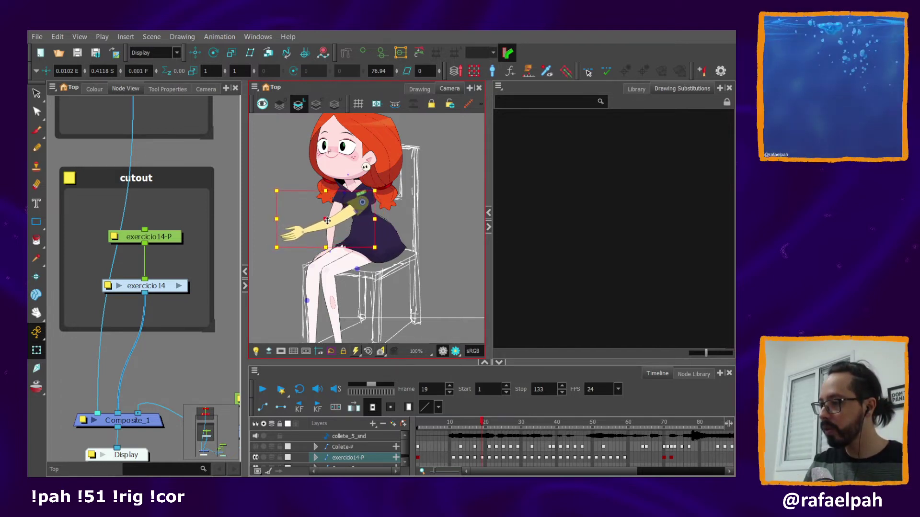
{"action": "key", "text": "Escape"}
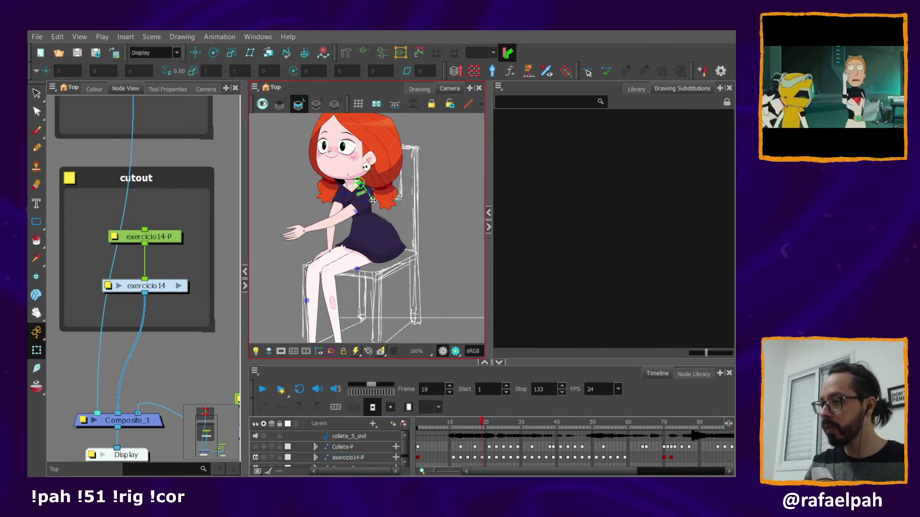
Select the collar piece, recenter the scene view, and step the playhead to frame 20.
{"action": "left_click", "coordinate": [370, 198]}
{"action": "scroll", "coordinate": [366, 194], "scroll_direction": "up", "scroll_amount": 1}
{"action": "scroll", "coordinate": [364, 191], "scroll_direction": "up", "scroll_amount": 2}
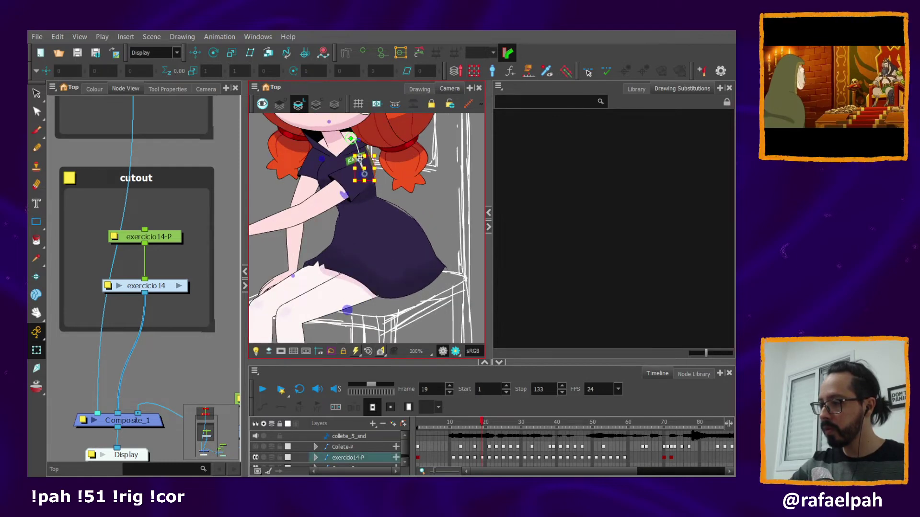
{"action": "key", "text": "Escape"}
{"action": "scroll", "coordinate": [383, 230], "scroll_direction": "down", "scroll_amount": 1}
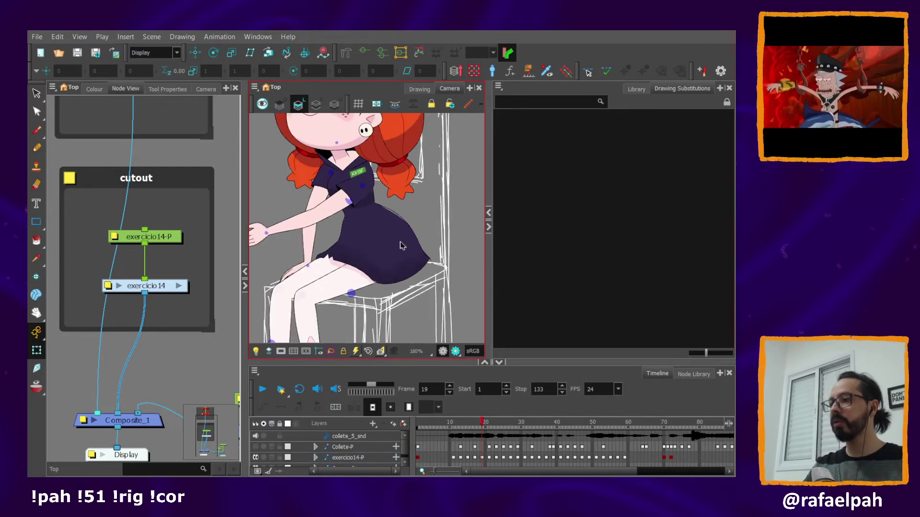
{"action": "scroll", "coordinate": [404, 299], "scroll_direction": "down", "scroll_amount": 2}
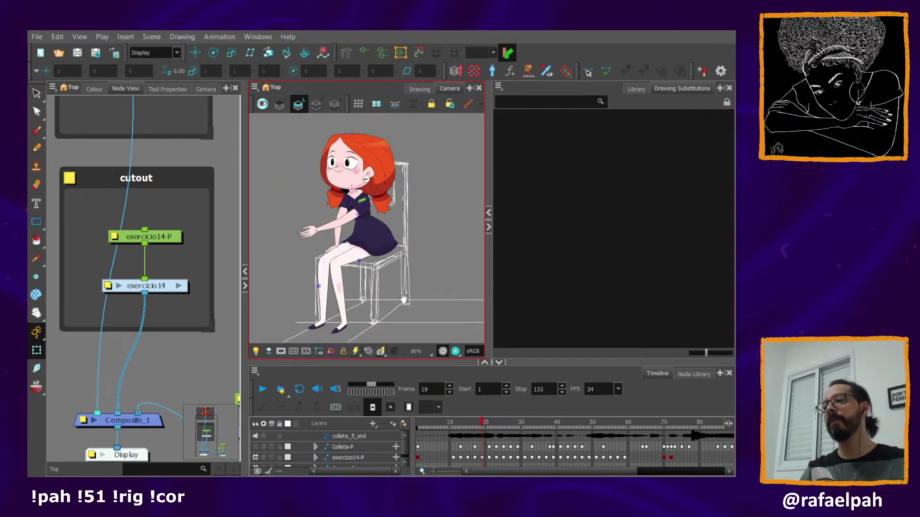
{"action": "left_click_drag", "start_coordinate": [404, 299], "coordinate": [416, 298]}
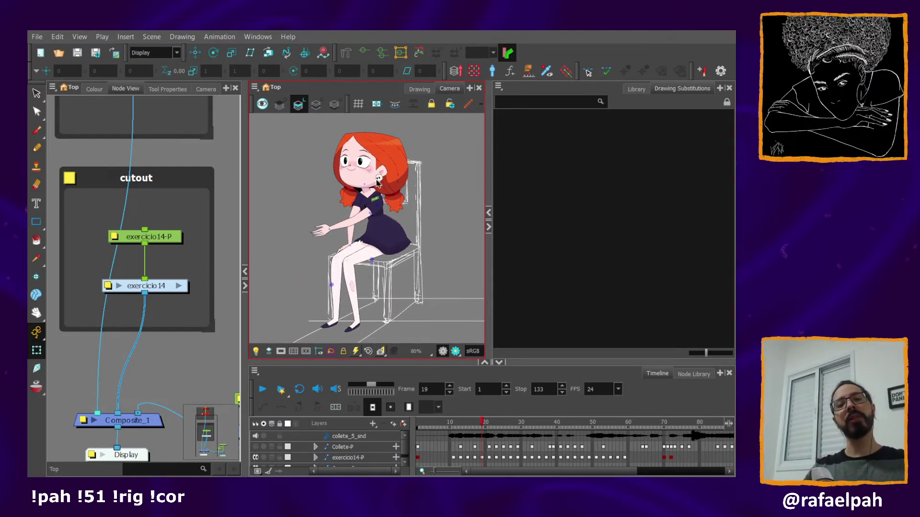
{"action": "left_click_drag", "start_coordinate": [482, 423], "coordinate": [483, 427]}
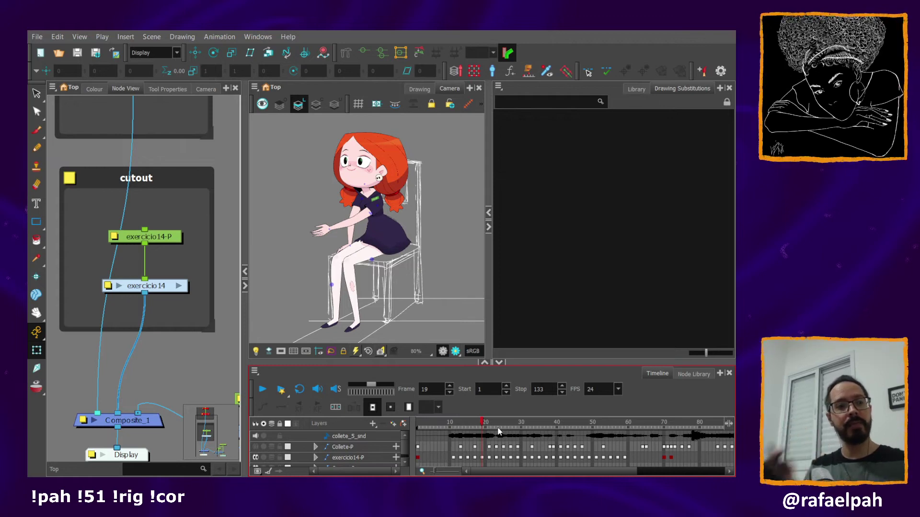
Undo the arm pose so the girl's arm rests back on the chair.
{"action": "left_click", "coordinate": [409, 267]}
{"action": "key", "text": "ctrl+z"}
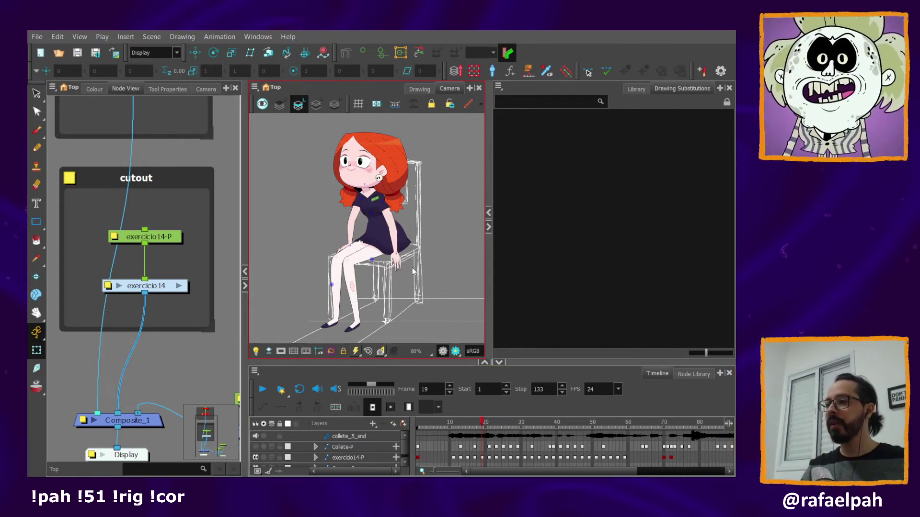
{"action": "scroll", "coordinate": [406, 236], "scroll_direction": "down", "scroll_amount": 1}
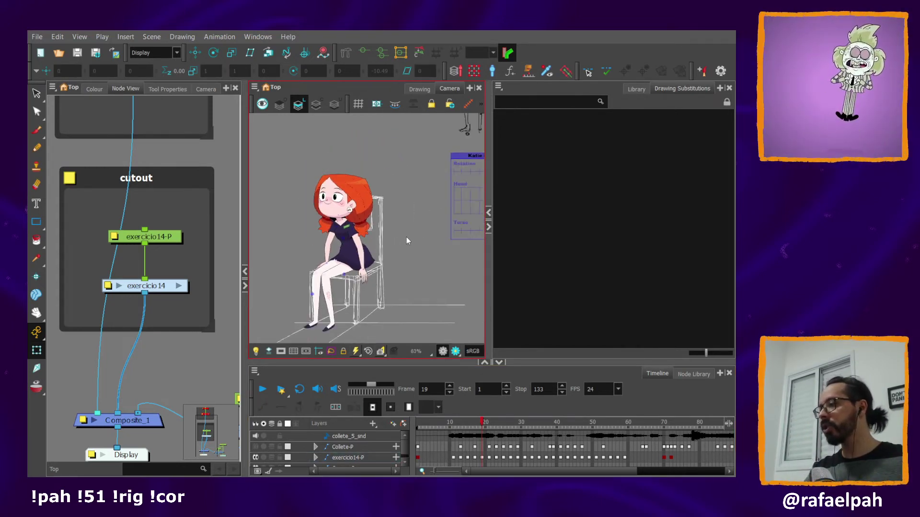
{"action": "scroll", "coordinate": [407, 237], "scroll_direction": "down", "scroll_amount": 1}
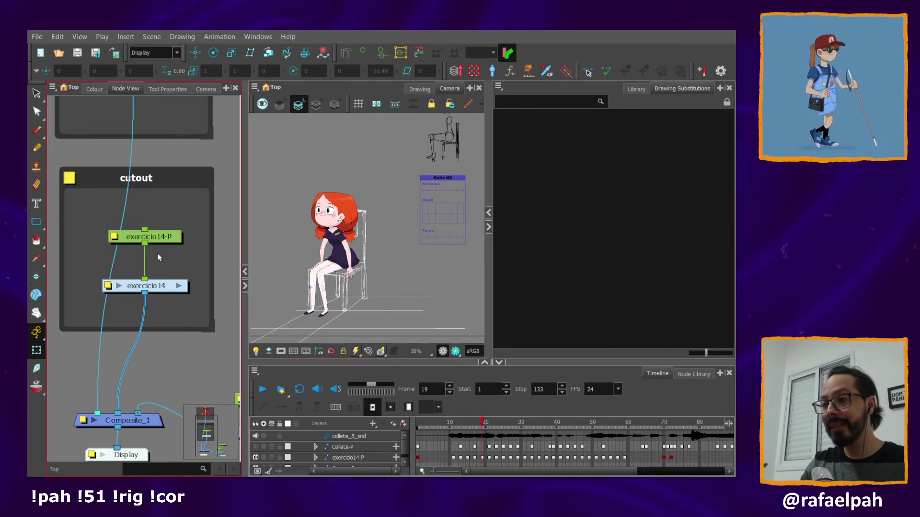
Turn the girl's head with the exercicio14 master controller, then scrub to frame 56.
{"action": "left_click", "coordinate": [162, 290]}
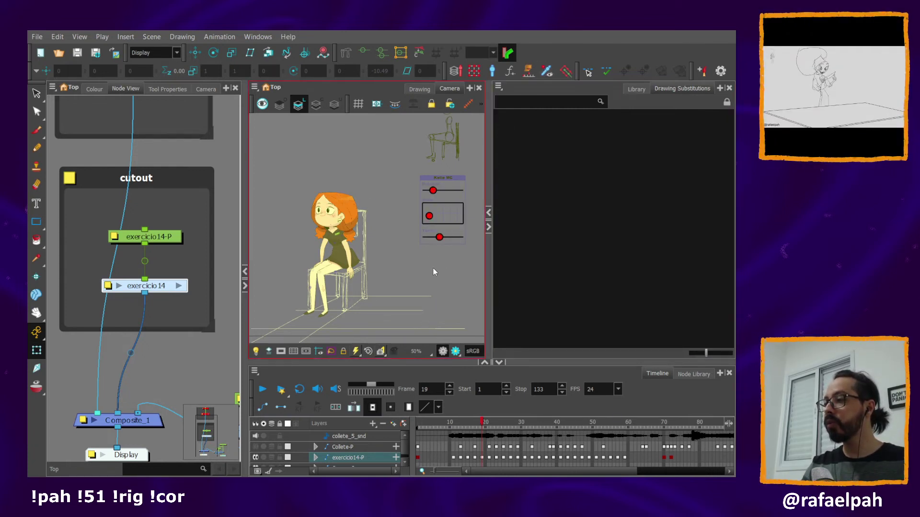
{"action": "left_click_drag", "start_coordinate": [434, 274], "coordinate": [421, 269]}
{"action": "scroll", "coordinate": [433, 257], "scroll_direction": "up", "scroll_amount": 2}
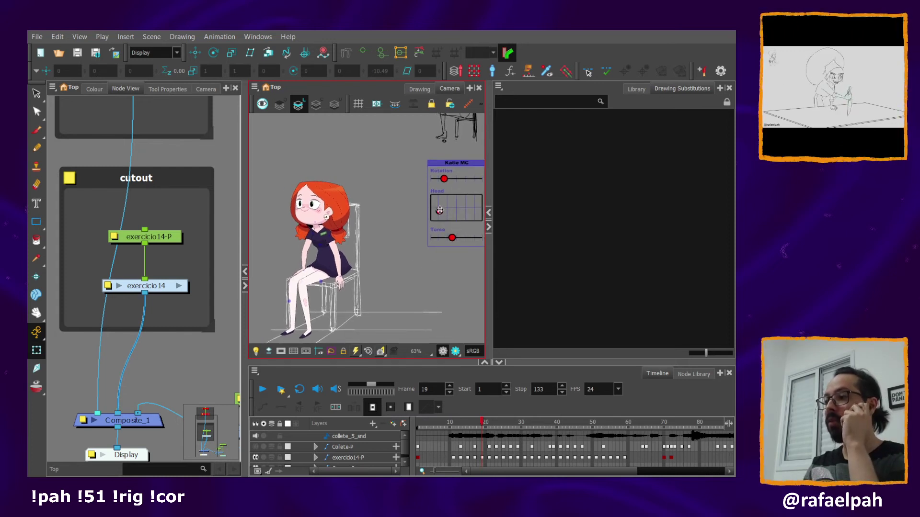
{"action": "mouse_move", "coordinate": [439, 212]}
{"action": "left_mouse_down"}
{"action": "mouse_move", "coordinate": [476, 196]}
{"action": "mouse_move", "coordinate": [442, 218]}
{"action": "mouse_move", "coordinate": [437, 206]}
{"action": "mouse_move", "coordinate": [442, 221]}
{"action": "mouse_move", "coordinate": [442, 205]}
{"action": "left_mouse_up"}
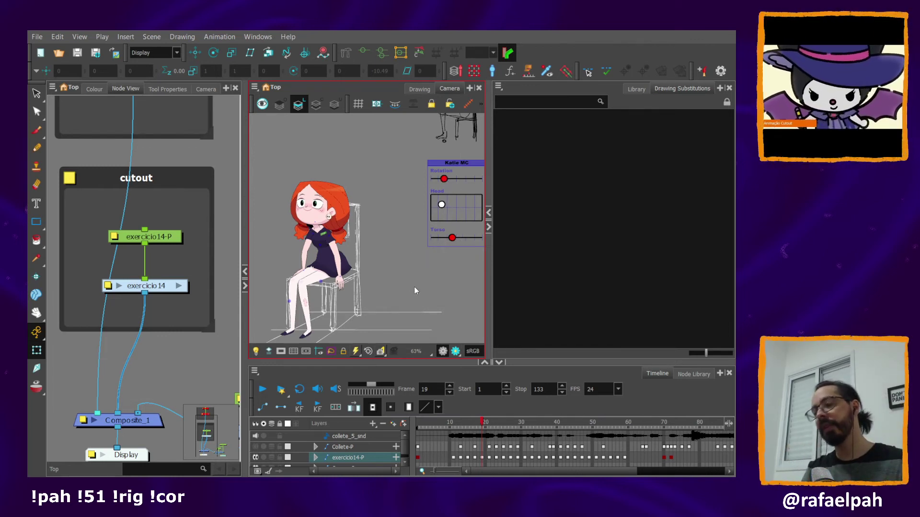
{"action": "left_click", "coordinate": [408, 304]}
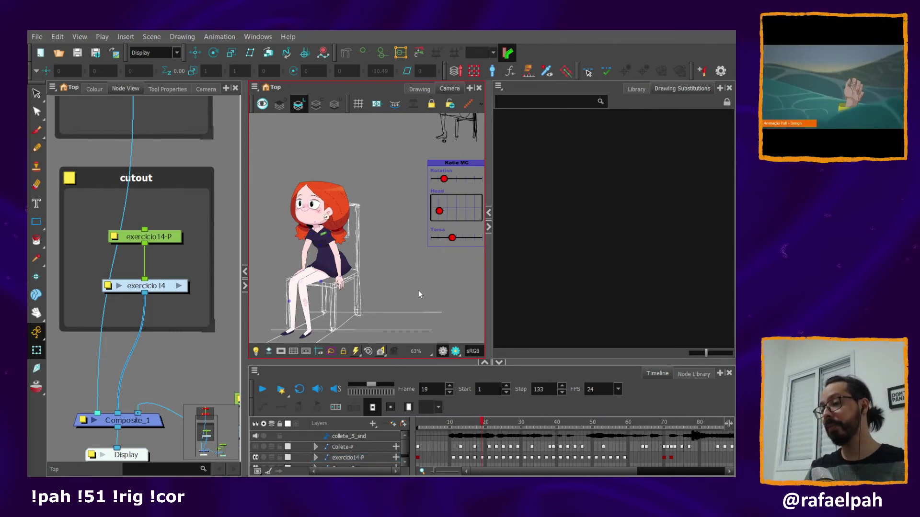
{"action": "scroll", "coordinate": [420, 289], "scroll_direction": "down", "scroll_amount": 2}
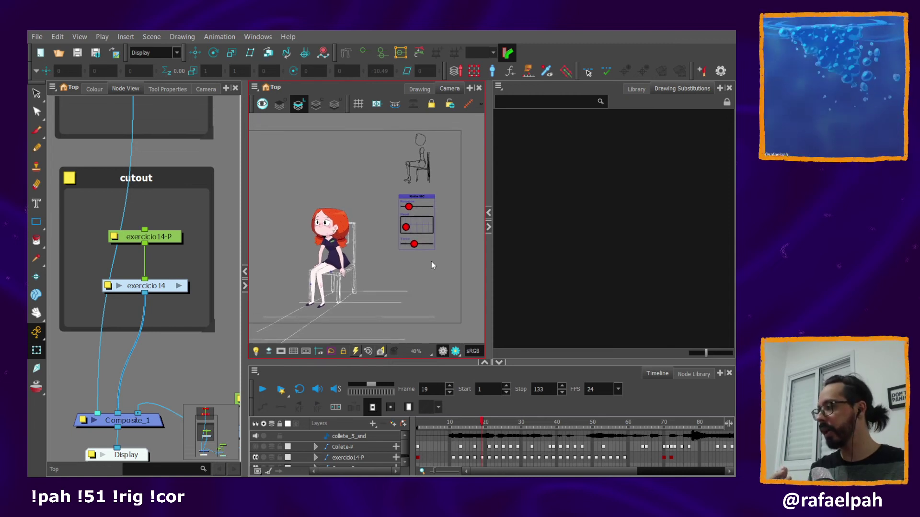
{"action": "scroll", "coordinate": [432, 265], "scroll_direction": "up", "scroll_amount": 1}
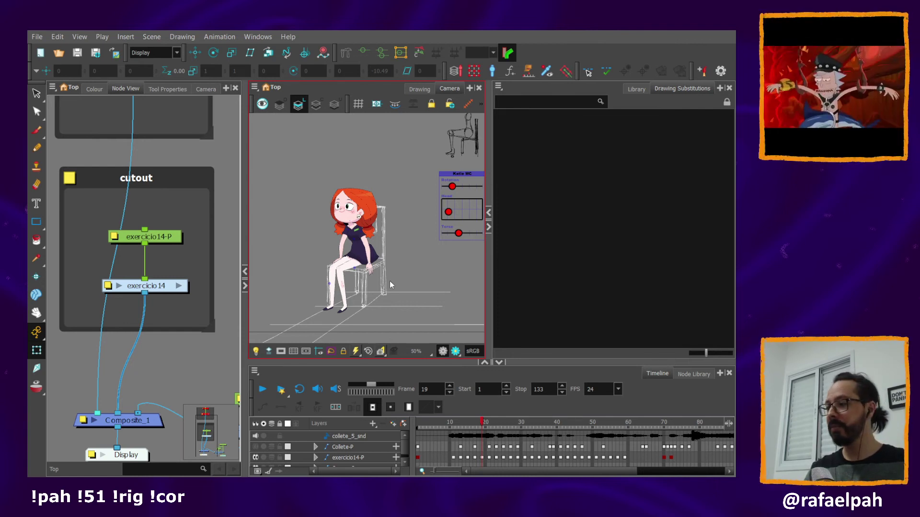
{"action": "left_click_drag", "start_coordinate": [429, 424], "coordinate": [611, 431]}
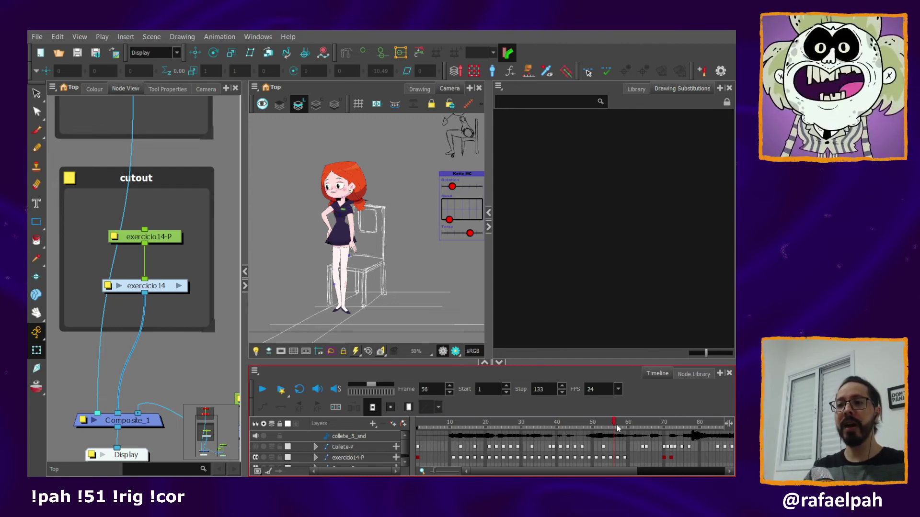
Disable the cutout group with D, temporarily hiding the girl.
{"action": "left_click", "coordinate": [173, 178]}
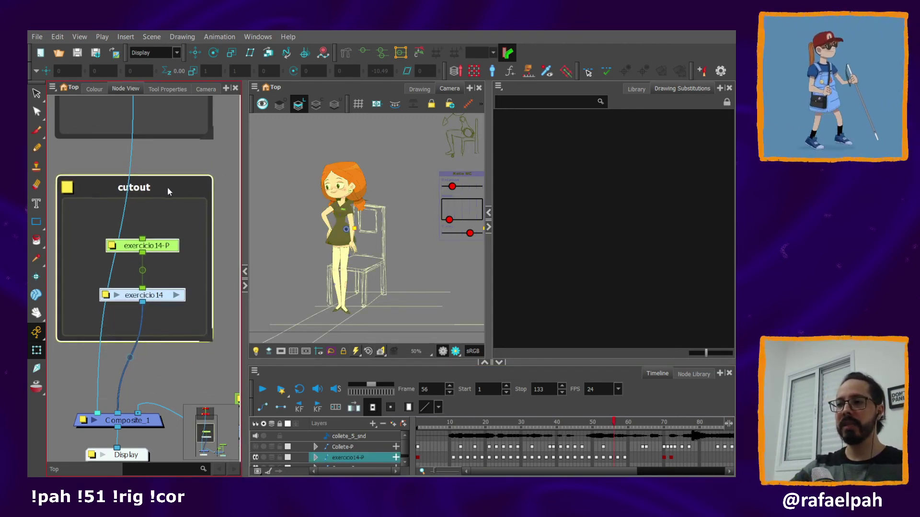
{"action": "left_click_drag", "start_coordinate": [181, 163], "coordinate": [182, 173]}
{"action": "scroll", "coordinate": [182, 173], "scroll_direction": "up", "scroll_amount": 5}
{"action": "left_click", "coordinate": [180, 146]}
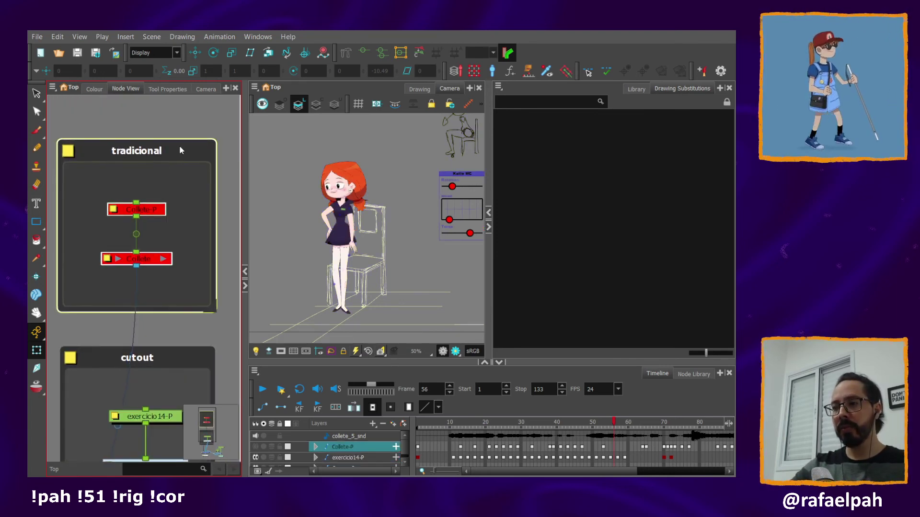
{"action": "left_click", "coordinate": [379, 261]}
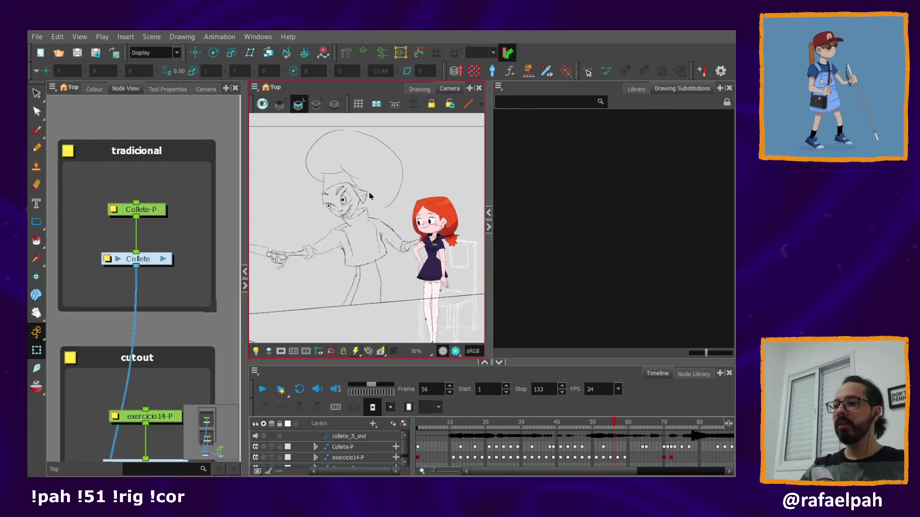
{"action": "left_click", "coordinate": [170, 151]}
{"action": "left_click", "coordinate": [180, 372]}
{"action": "key", "text": "d"}
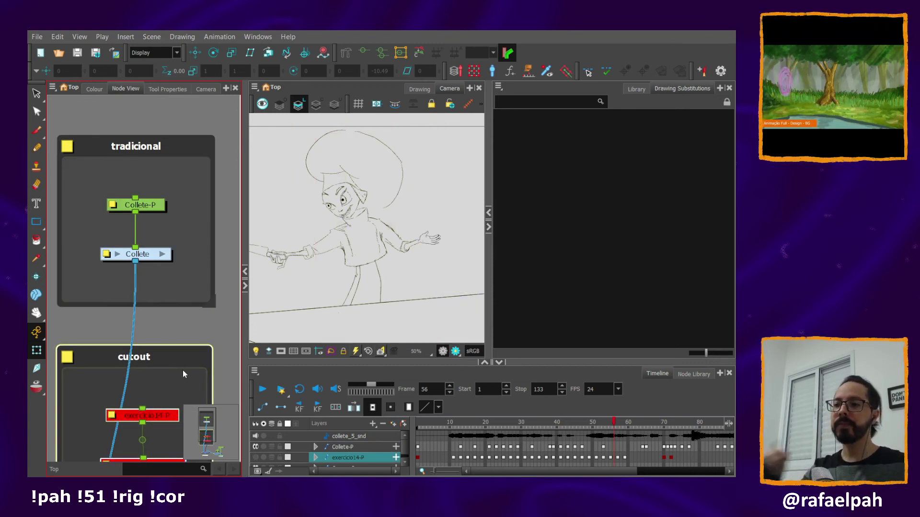
Disable the tradicional group with D to hide the traditional drawing.
{"action": "left_click_drag", "start_coordinate": [180, 150], "coordinate": [179, 139]}
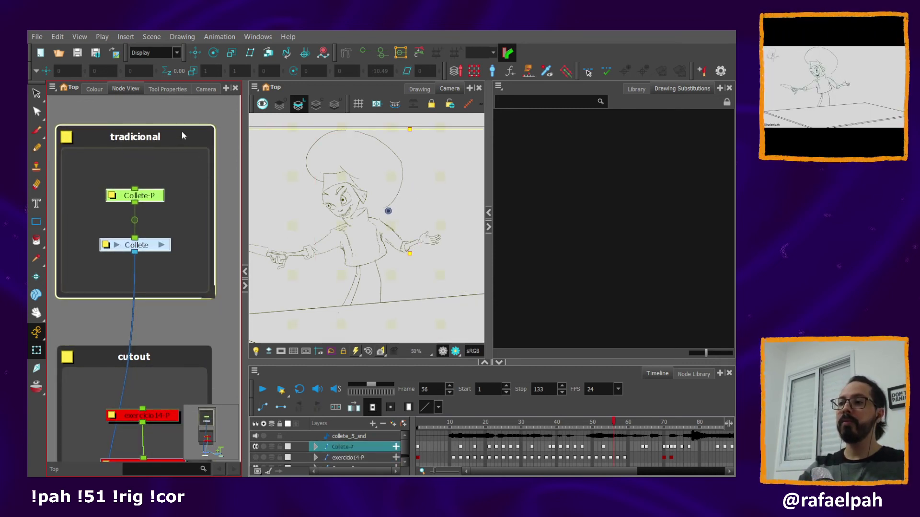
{"action": "left_click", "coordinate": [222, 153]}
{"action": "scroll", "coordinate": [220, 265], "scroll_direction": "down", "scroll_amount": 3}
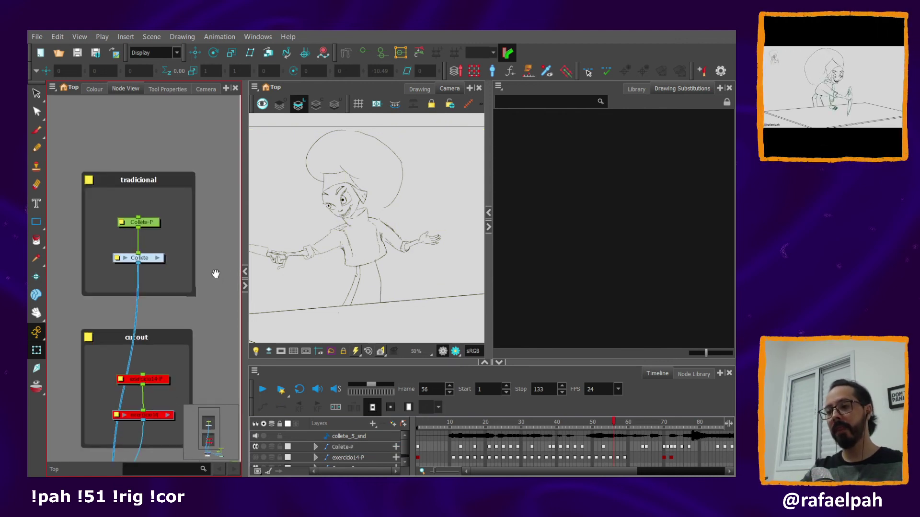
{"action": "left_click_drag", "start_coordinate": [216, 274], "coordinate": [201, 254]}
{"action": "left_click", "coordinate": [151, 167]}
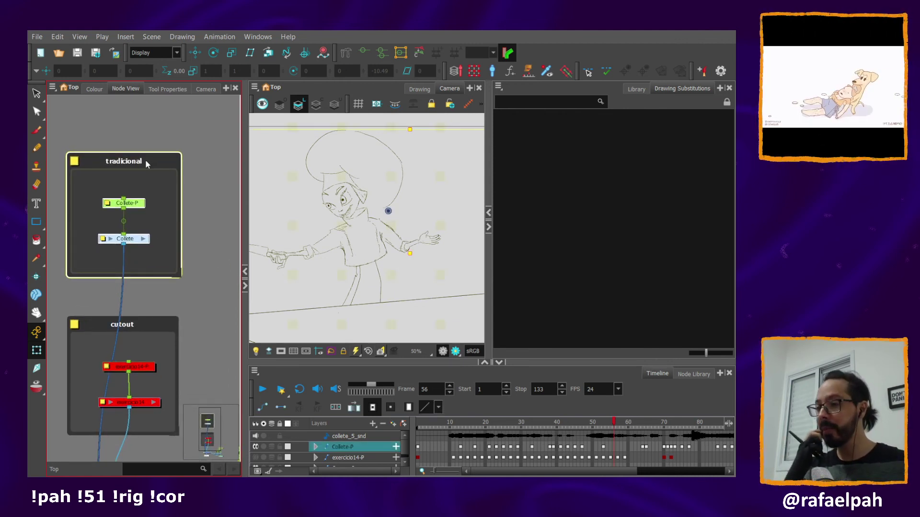
{"action": "left_click", "coordinate": [213, 220]}
{"action": "left_click_drag", "start_coordinate": [148, 160], "coordinate": [150, 160]}
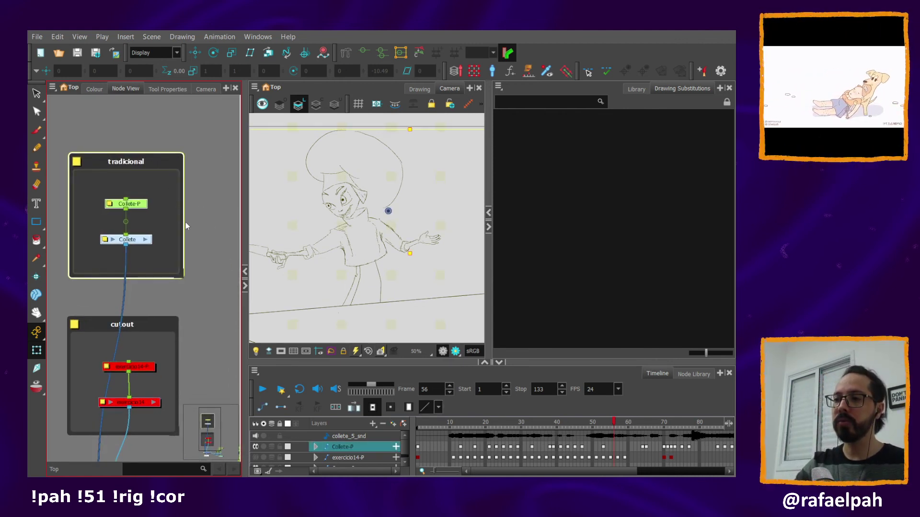
{"action": "key", "text": "d"}
Re-enable the cutout group and center the girl and chair in the Camera view.
{"action": "left_click", "coordinate": [194, 274]}
{"action": "left_click", "coordinate": [162, 321]}
{"action": "key", "text": "d"}
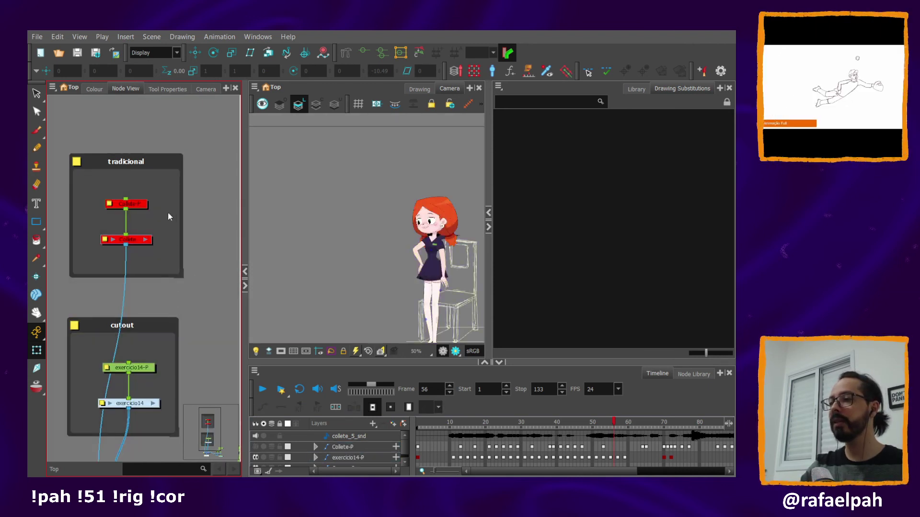
{"action": "left_click_drag", "start_coordinate": [153, 173], "coordinate": [150, 173]}
{"action": "scroll", "coordinate": [418, 304], "scroll_direction": "down", "scroll_amount": 2}
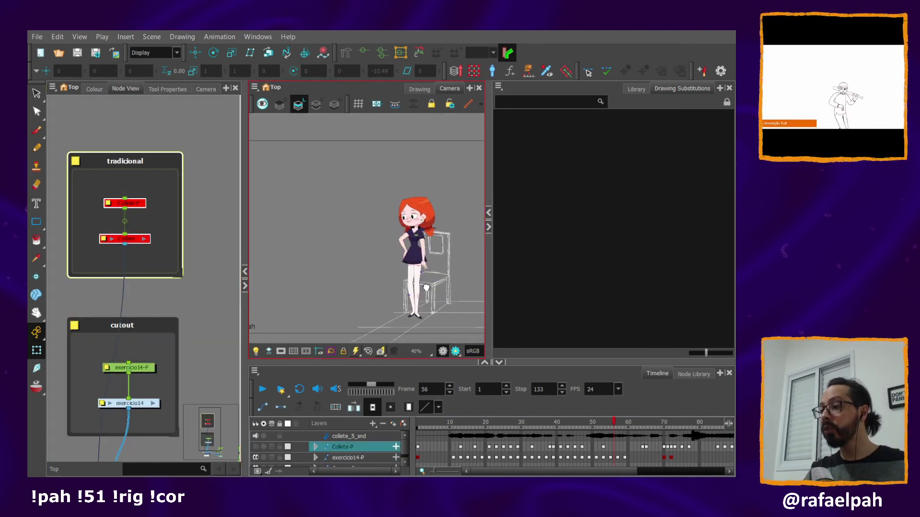
{"action": "left_click_drag", "start_coordinate": [446, 295], "coordinate": [457, 290]}
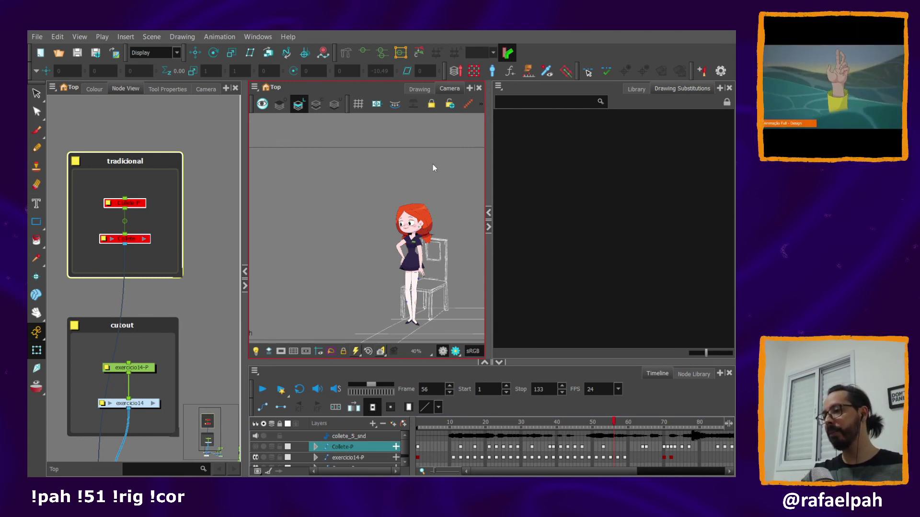
{"action": "scroll", "coordinate": [426, 202], "scroll_direction": "up", "scroll_amount": 1}
{"action": "scroll", "coordinate": [422, 229], "scroll_direction": "up", "scroll_amount": 2}
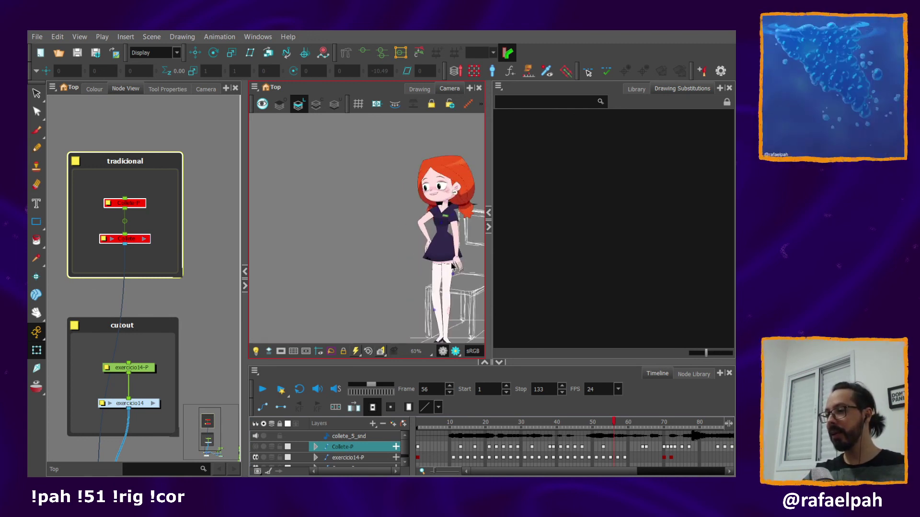